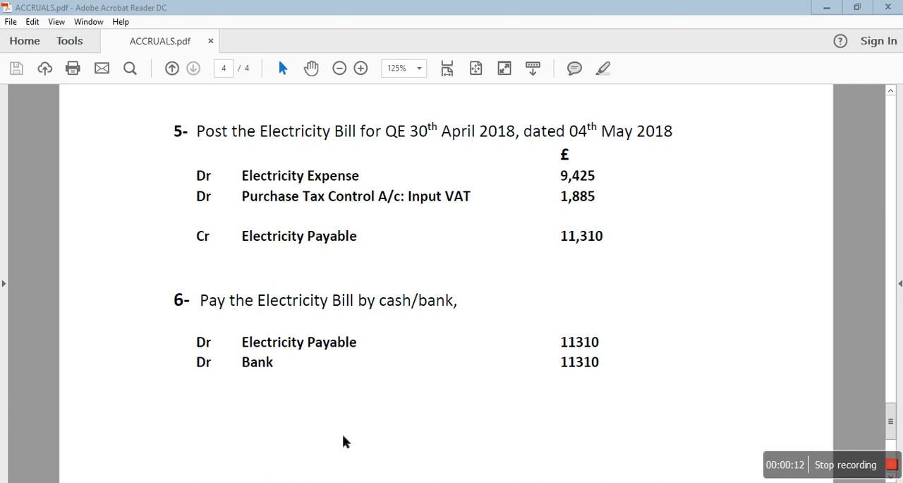
- Review the February, March and April 2018 electricity accrual entries in ACCRUALS.pdf
{"action": "left_click", "coordinate": [374, 482]}
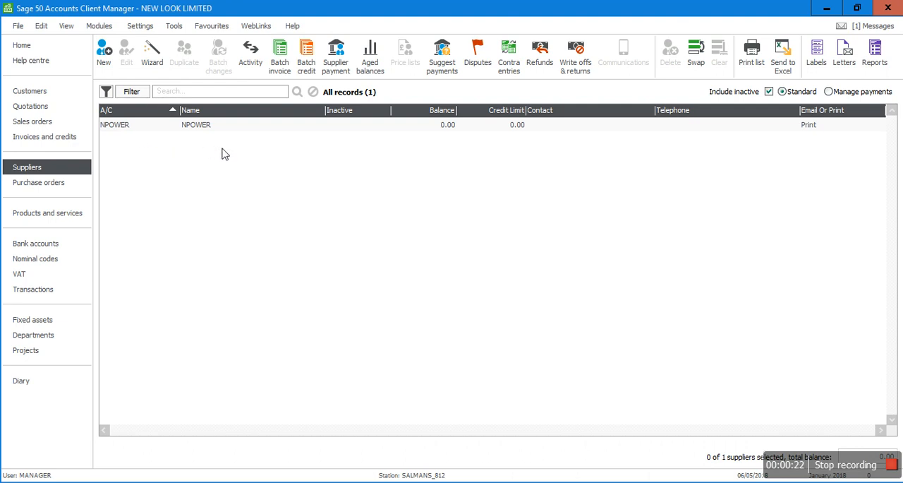
{"action": "left_click", "coordinate": [406, 482]}
{"action": "scroll", "coordinate": [648, 253], "scroll_direction": "up", "scroll_amount": 10}
{"action": "scroll", "coordinate": [648, 253], "scroll_direction": "down", "scroll_amount": 3}
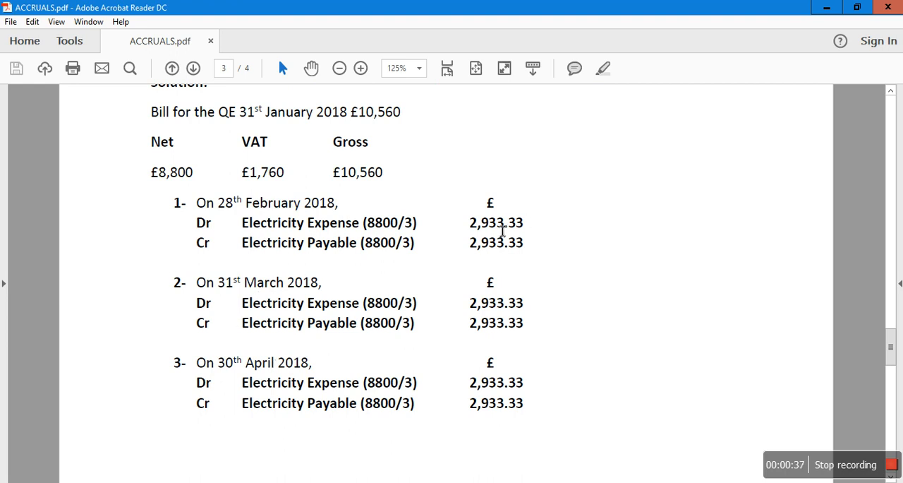
- Switch to Sage 50 Accounts and open a blank journal entry for the nominal codes
{"action": "key", "text": "alt+Tab"}
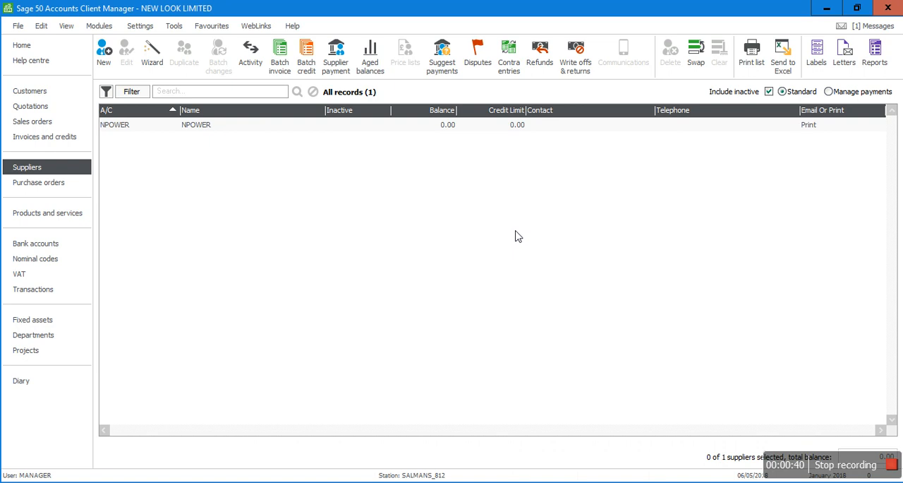
{"action": "left_click", "coordinate": [32, 266]}
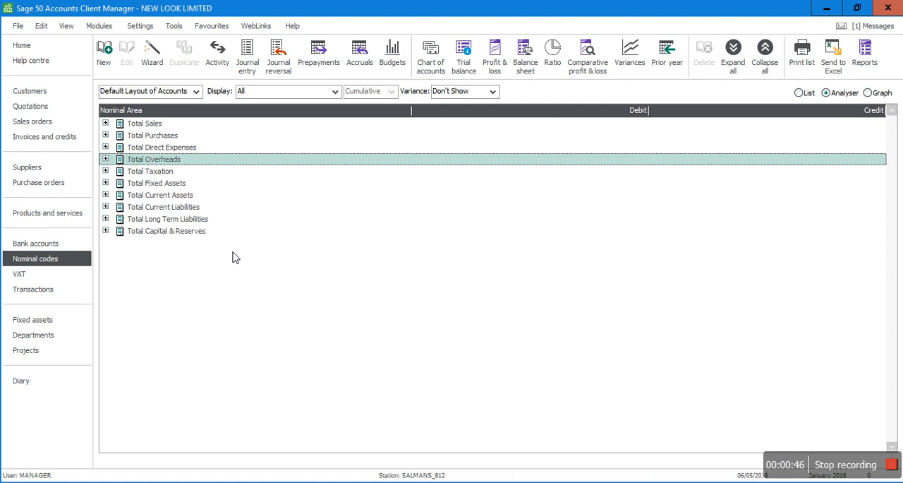
{"action": "left_click", "coordinate": [253, 60]}
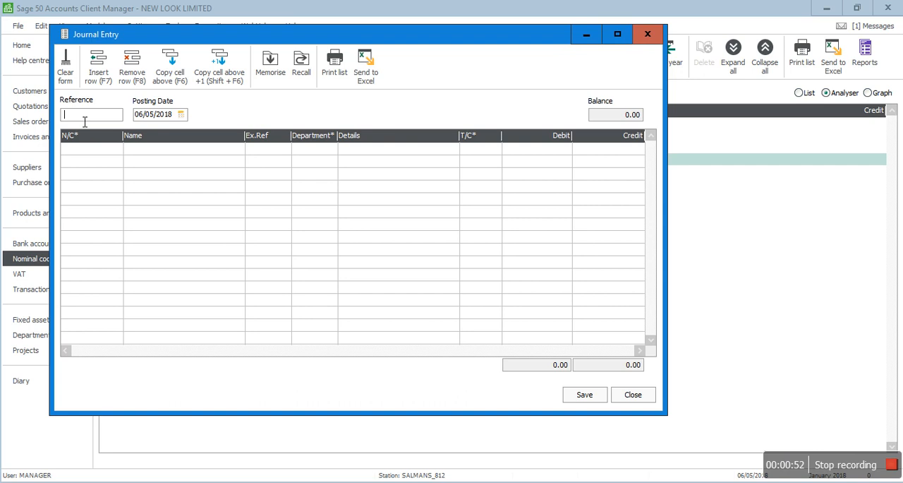
- Give the journal the reference ELEC BILL FEB18 and the posting date 28/02/2018
{"action": "type", "text": "L"}
{"action": "type", "text": "ELCTR"}
{"action": "key", "text": "BackSpace"}
{"action": "key", "text": "BackSpace"}
{"action": "key", "text": "BackSpace"}
{"action": "type", "text": "EC BILL FEB18"}
{"action": "key", "text": "Tab"}
{"action": "type", "text": "28/02/2018"}
- Add nominal code 7200 Electricity as the first line of the journal
{"action": "key", "text": "Tab"}
{"action": "type", "text": "7"}
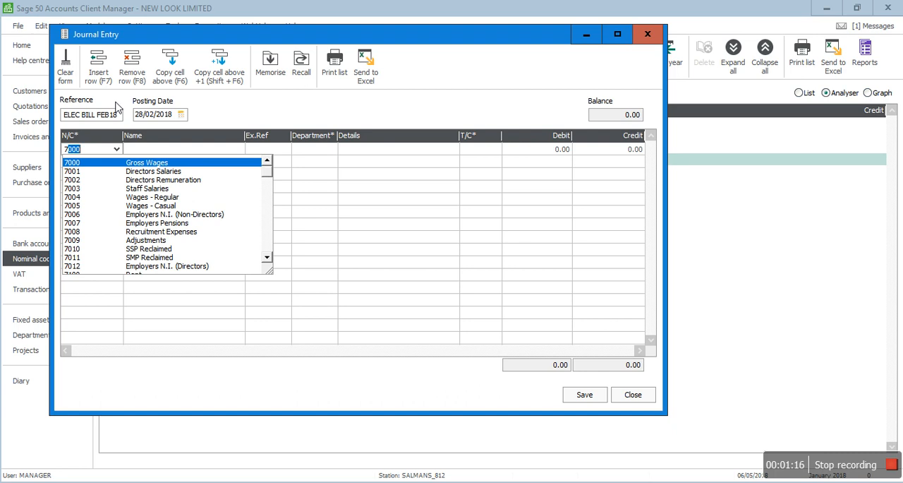
{"action": "type", "text": "2"}
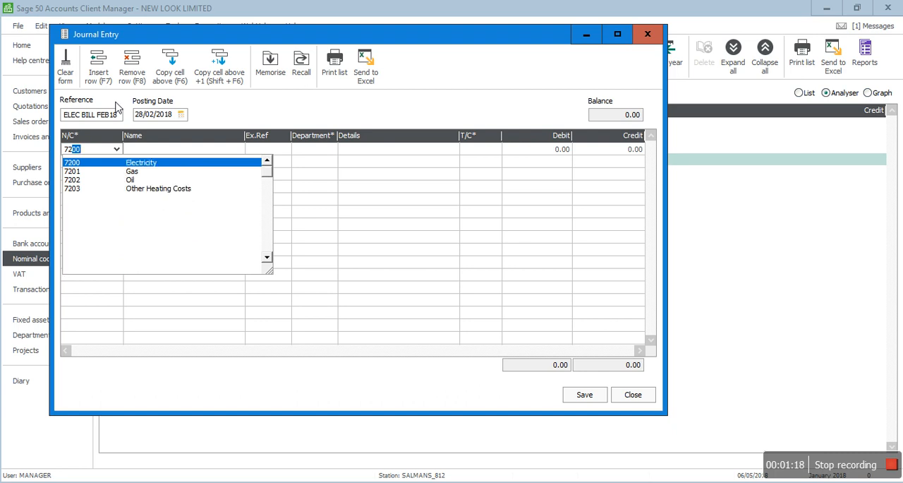
{"action": "left_click", "coordinate": [82, 162]}
{"action": "key", "text": "Tab"}
{"action": "key", "text": "Tab"}
- Copy the journal's reference text into the details of the Electricity line
{"action": "left_click", "coordinate": [93, 119]}
{"action": "key", "text": "ctrl+shift+Right"}
{"action": "key", "text": "ctrl+shift+Right"}
{"action": "key", "text": "ctrl+shift+Right"}
{"action": "key", "text": "ctrl+c"}
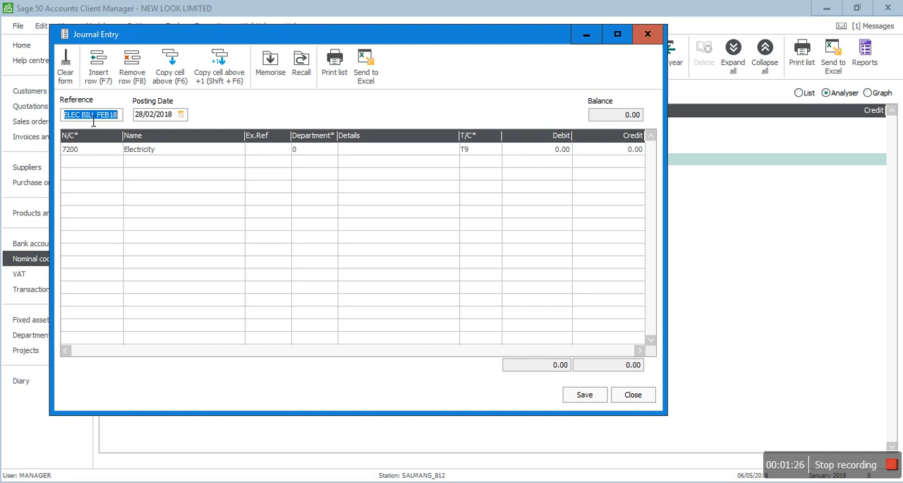
{"action": "left_click", "coordinate": [360, 152]}
{"action": "key", "text": "ctrl+v"}
- Enter a debit of 2933.33 on the Electricity line, keeping tax code T9
{"action": "key", "text": "Tab"}
{"action": "key", "text": "Tab"}
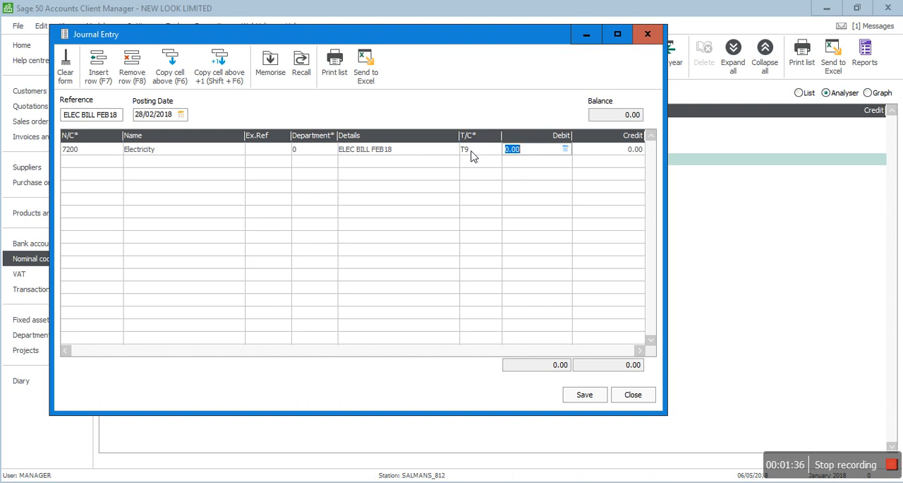
{"action": "type", "text": "2933.33"}
{"action": "key", "text": "Tab"}
{"action": "key", "text": "Tab"}
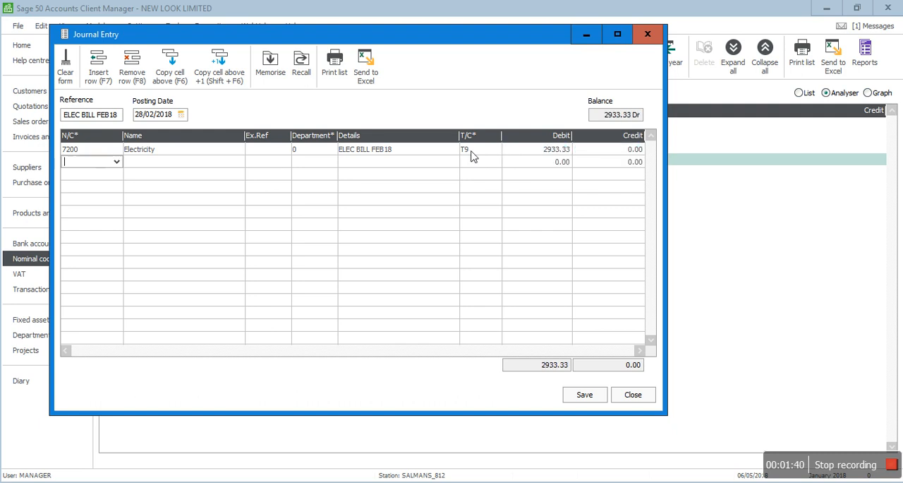
- Add nominal code 2109 Accruals as the second line and copy its details from the line above
{"action": "type", "text": "2109"}
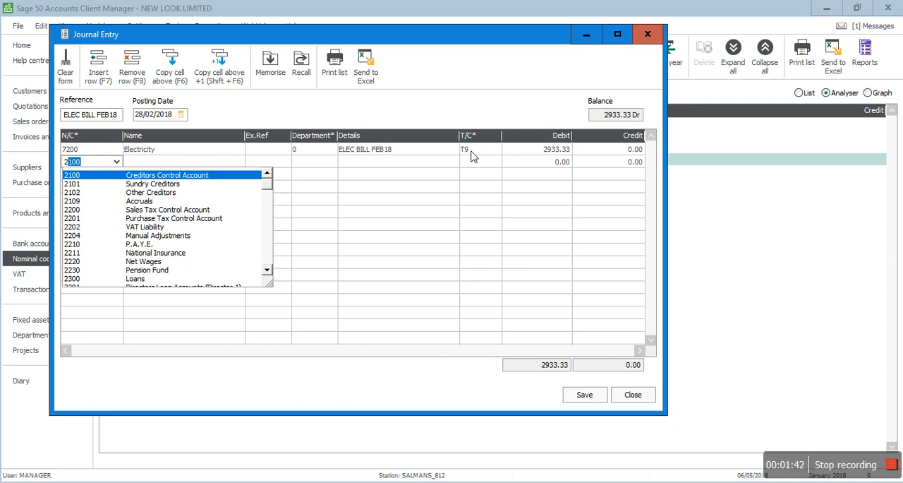
{"action": "left_click", "coordinate": [94, 202]}
{"action": "key", "text": "Tab"}
{"action": "key", "text": "Tab"}
{"action": "key", "text": "F6"}
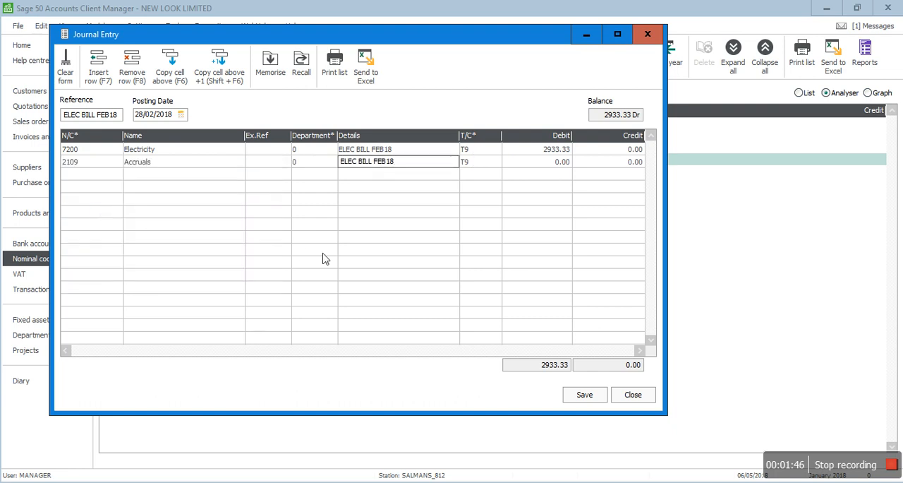
- Enter a credit of 2933.33 on the Accruals line
{"action": "key", "text": "Tab"}
{"action": "key", "text": "Tab"}
{"action": "key", "text": "Tab"}
{"action": "type", "text": "2"}
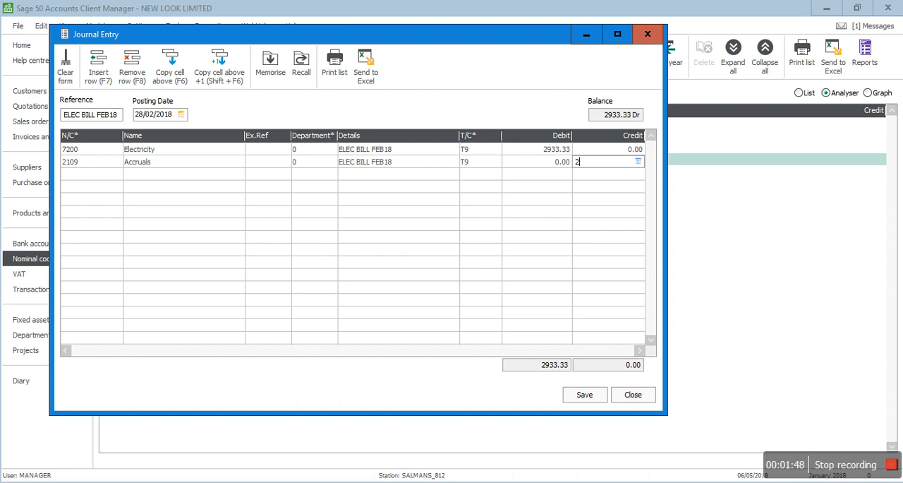
{"action": "type", "text": "933.33"}
{"action": "key", "text": "Tab"}
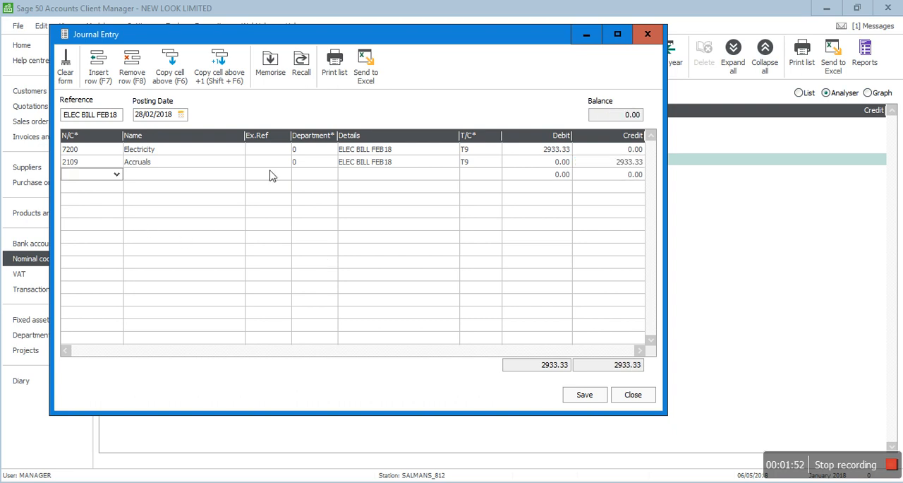
- Hide the Ex.Ref and Department columns in the journal grid
{"action": "right_click", "coordinate": [259, 139]}
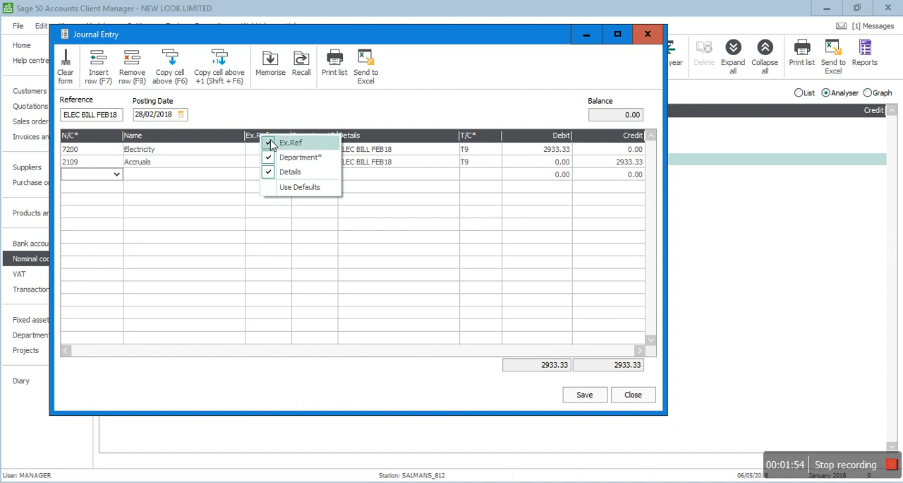
{"action": "left_click", "coordinate": [269, 141]}
{"action": "right_click", "coordinate": [269, 140]}
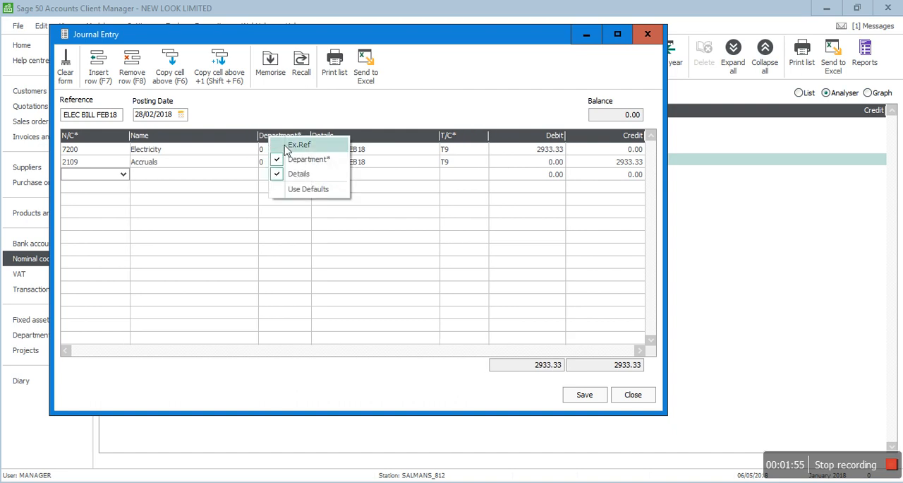
{"action": "left_click", "coordinate": [288, 157]}
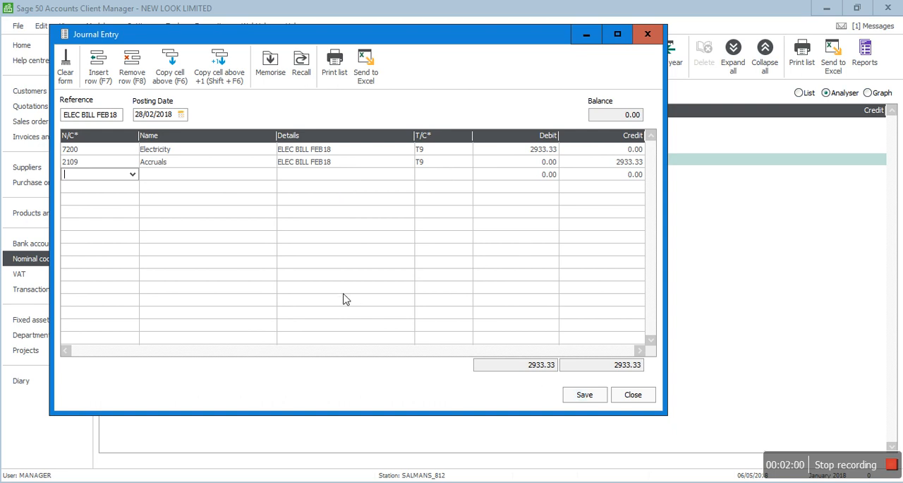
- Memorise the journal as ACC JOU with the description ACCRUAL JOURNAL, and save the February entry before closing the journal window
{"action": "left_click", "coordinate": [271, 70]}
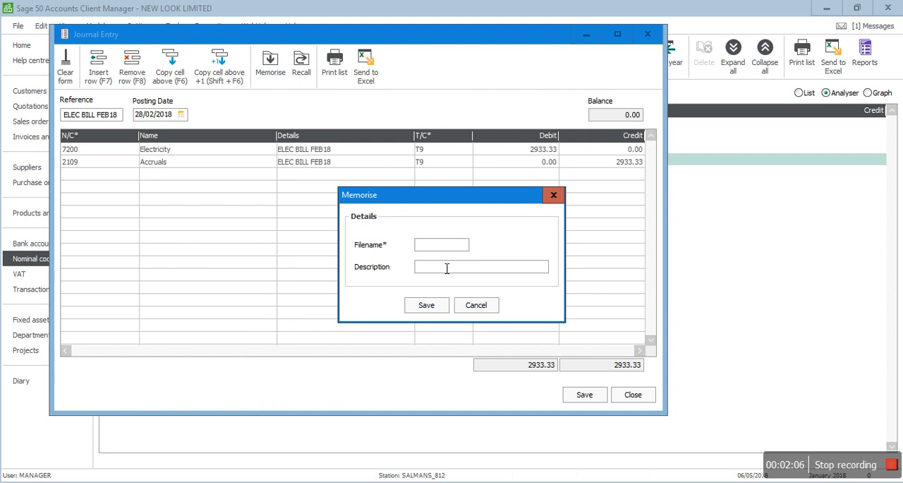
{"action": "type", "text": "ACC JOUR"}
{"action": "key", "text": "Tab"}
{"action": "type", "text": "ACCRUAL JOURNAL"}
{"action": "left_click", "coordinate": [431, 311]}
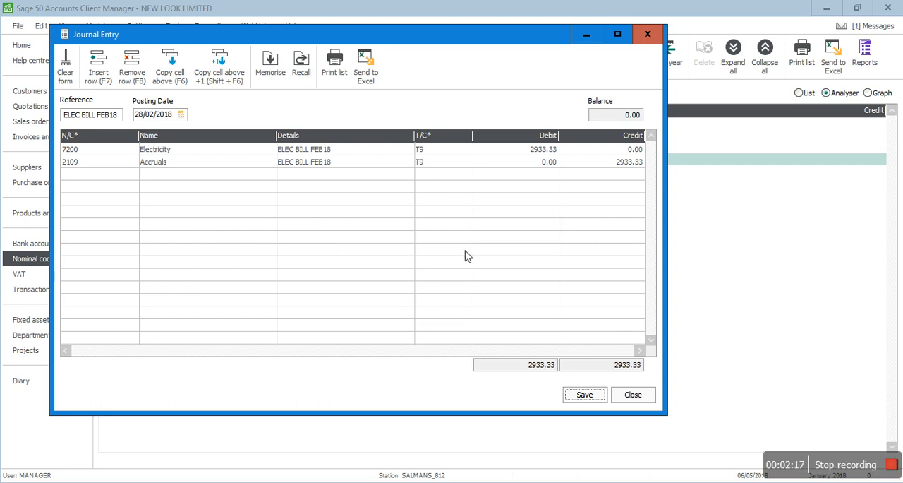
{"action": "left_click", "coordinate": [583, 392]}
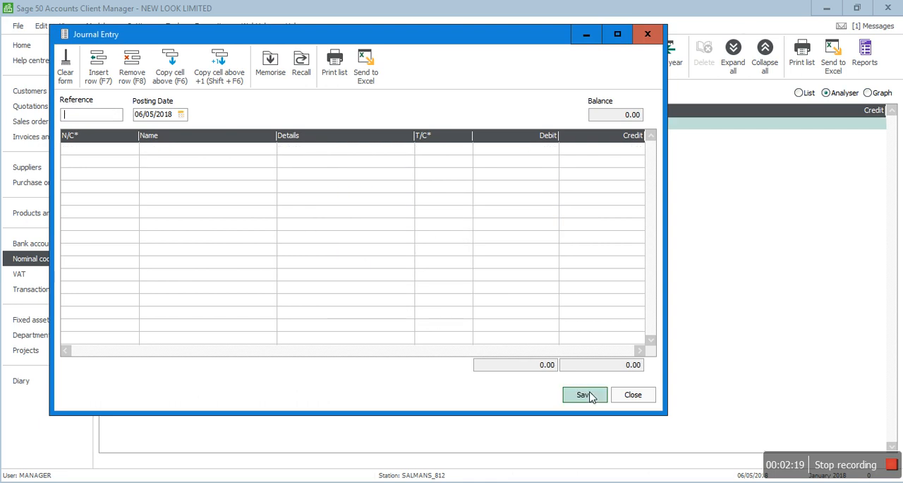
{"action": "left_click", "coordinate": [626, 395]}
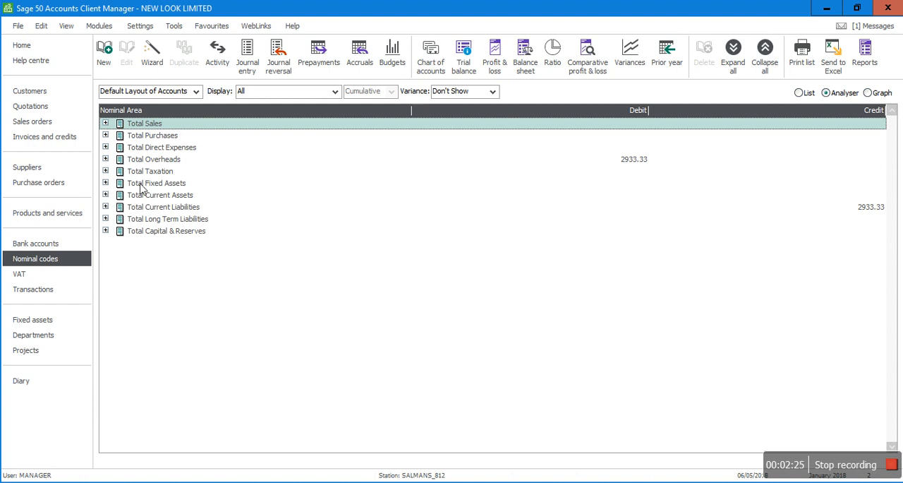
- Check the balances of 7200 Electricity under Total Overheads and 2109 Accruals under Total Current Liabilities
{"action": "left_click", "coordinate": [107, 160]}
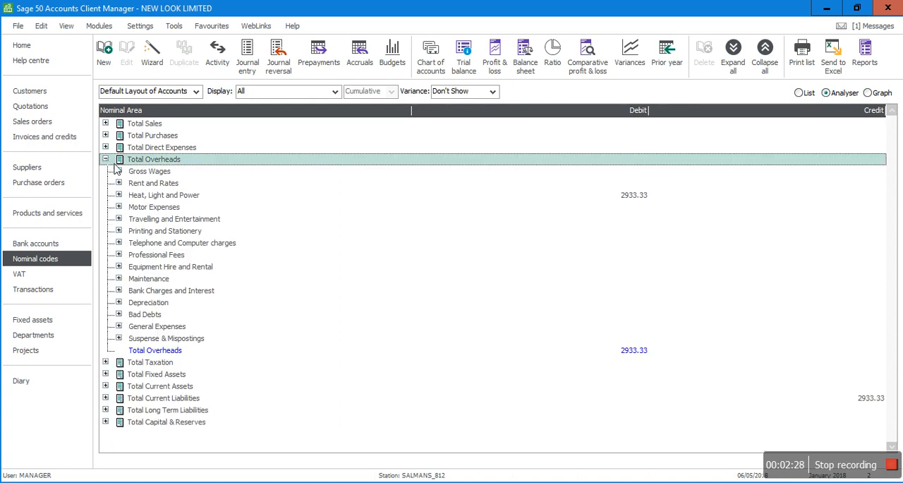
{"action": "left_click", "coordinate": [120, 195]}
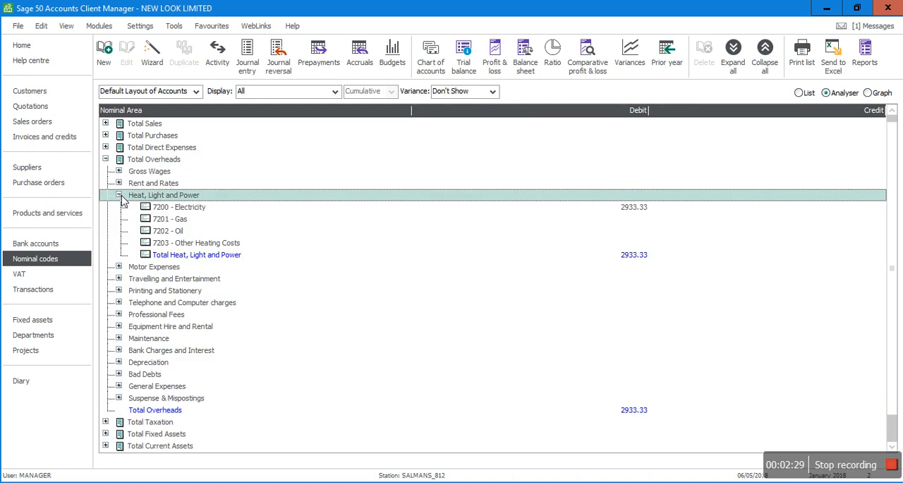
{"action": "left_click", "coordinate": [190, 212]}
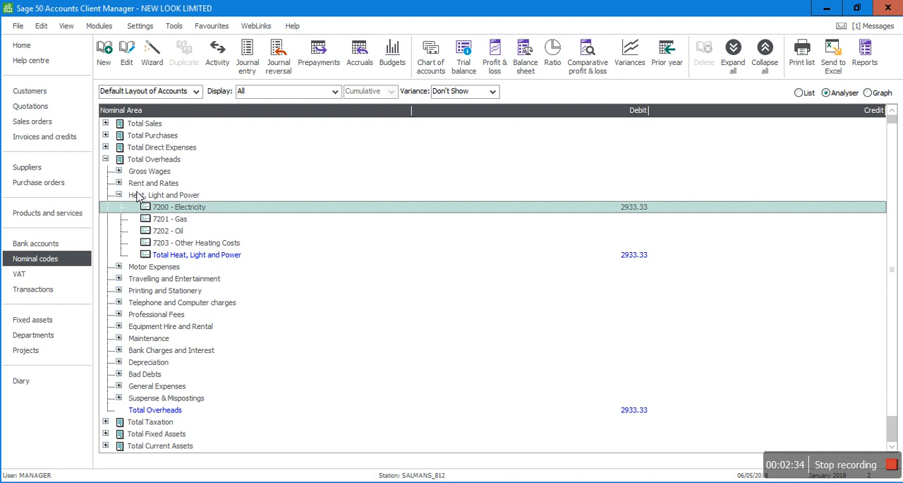
{"action": "left_click", "coordinate": [106, 159]}
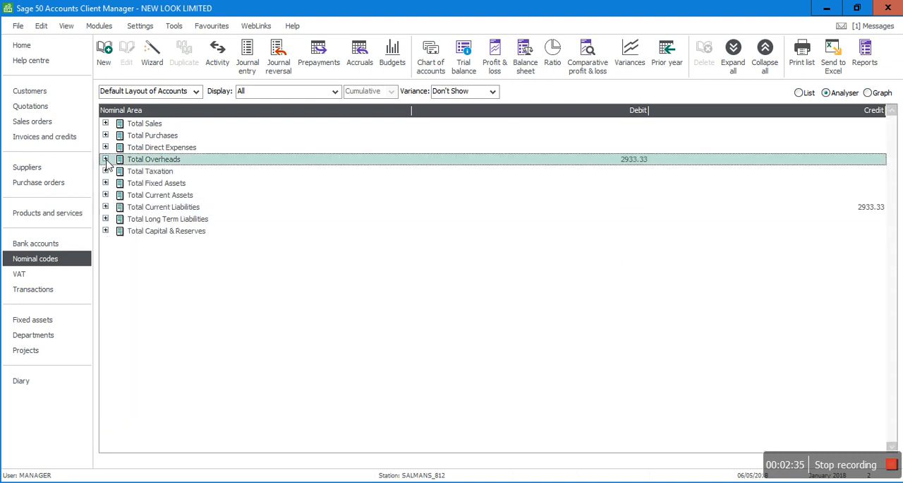
{"action": "left_click", "coordinate": [105, 206]}
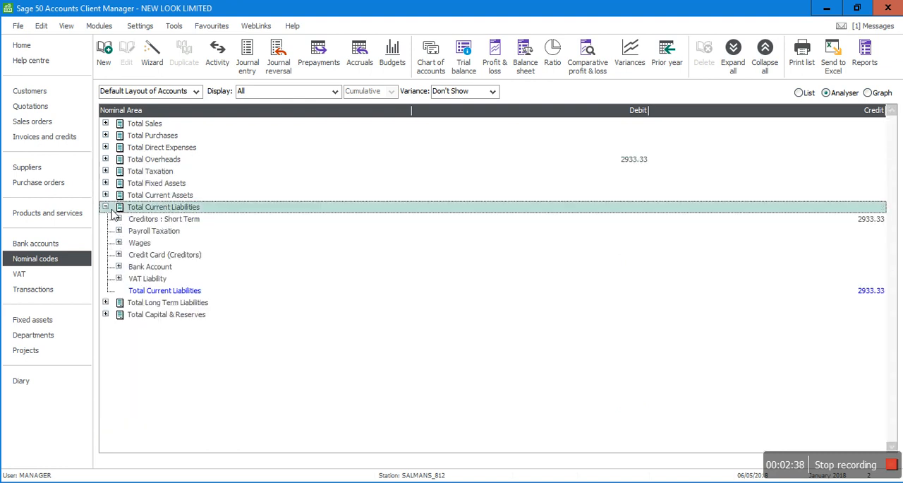
{"action": "left_click", "coordinate": [118, 219]}
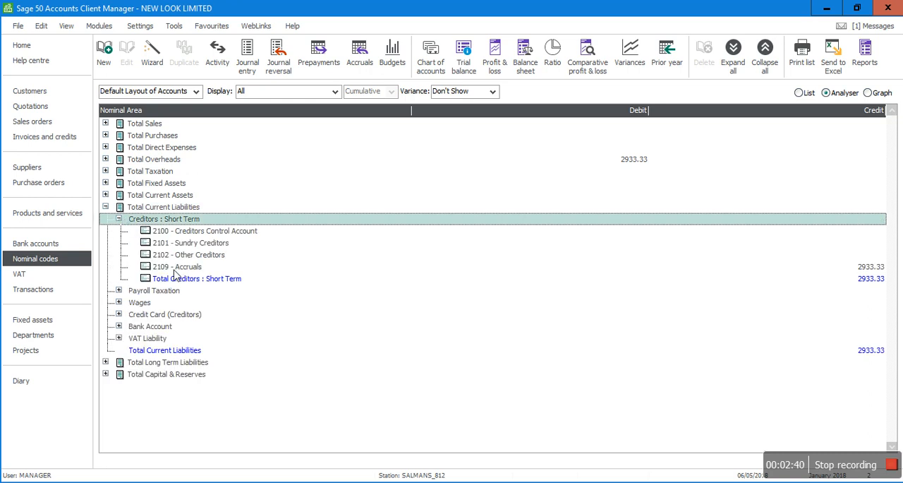
{"action": "left_click", "coordinate": [174, 270]}
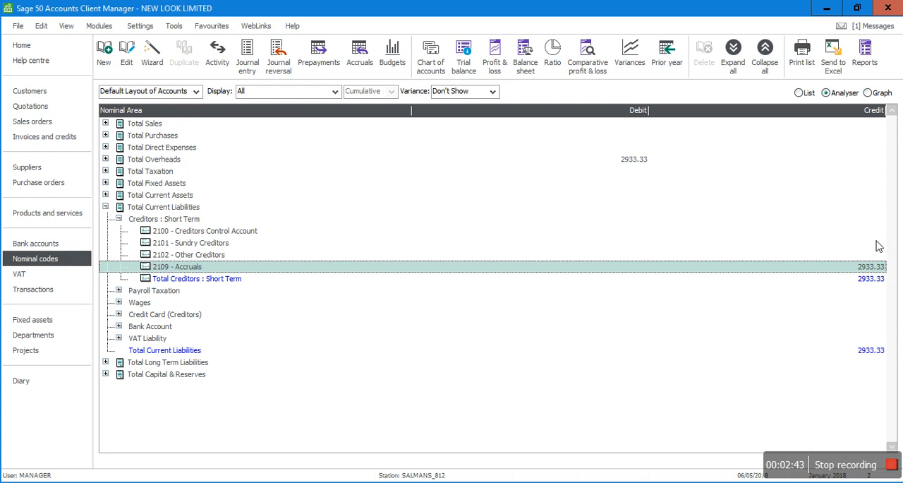
{"action": "left_click", "coordinate": [106, 206]}
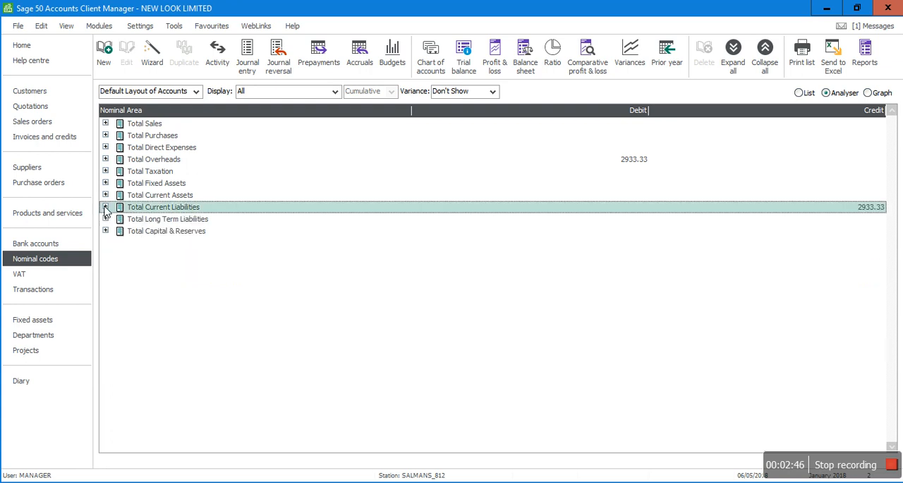
- Open a new journal entry and recall the memorised accrual journal into it
{"action": "left_click", "coordinate": [248, 58]}
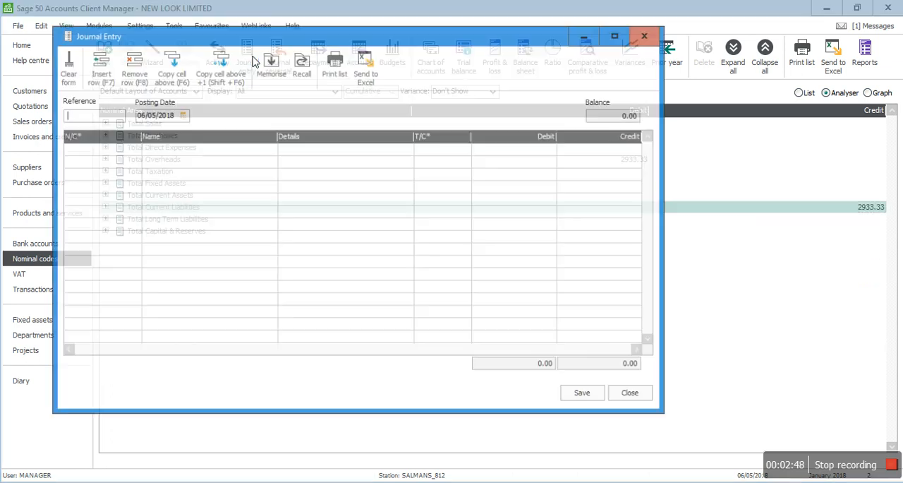
{"action": "left_click", "coordinate": [301, 67]}
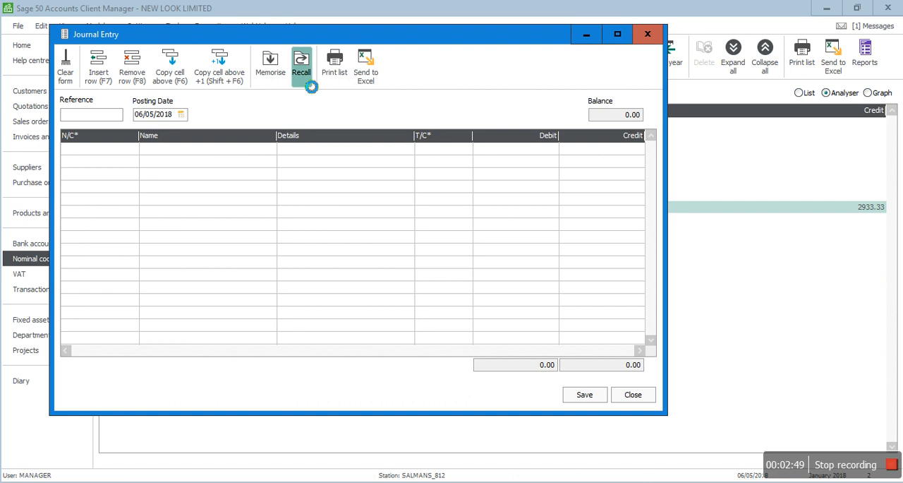
{"action": "double_click", "coordinate": [365, 210]}
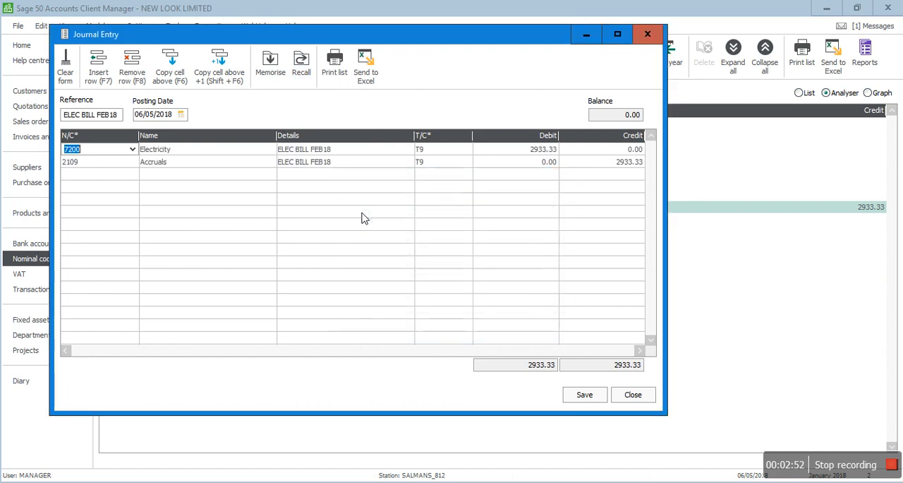
- Change the recalled journal's reference to ELEC BILL MAR18 and its posting date to 31/03/2018
{"action": "left_click", "coordinate": [115, 119]}
{"action": "key", "text": "BackSpace"}
{"action": "key", "text": "BackSpace"}
{"action": "key", "text": "BackSpace"}
{"action": "type", "text": "M"}
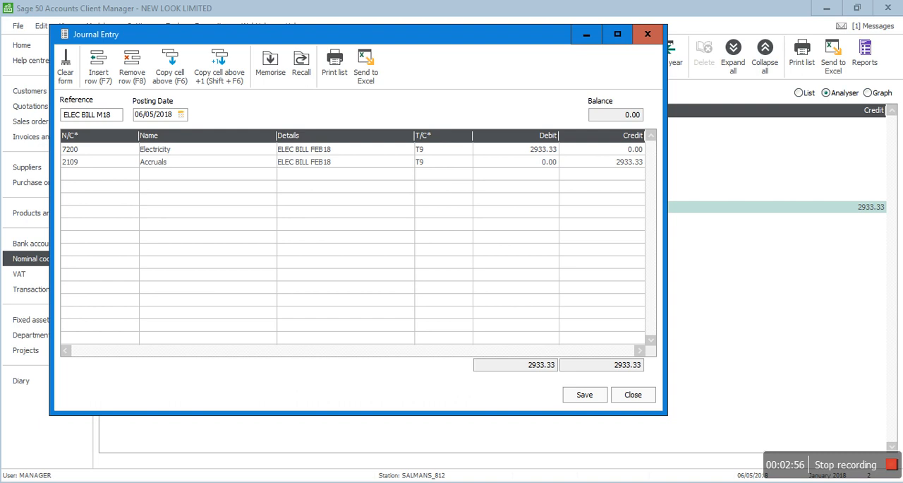
{"action": "type", "text": "AR"}
{"action": "key", "text": "Tab"}
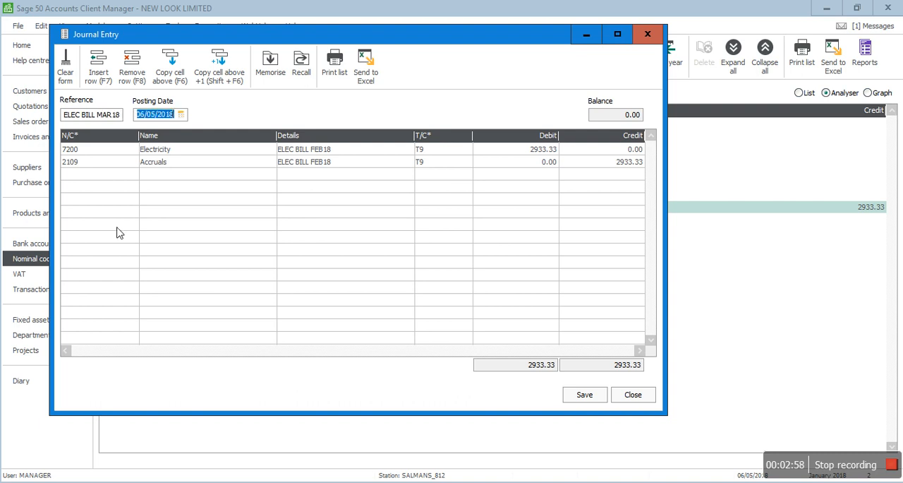
{"action": "type", "text": "31/03/2018"}
- Change the details of the 7200 Electricity line to ELEC BILL MAR18
{"action": "key", "text": "Tab"}
{"action": "key", "text": "Tab"}
{"action": "key", "text": "Tab"}
{"action": "key", "text": "shift+Tab"}
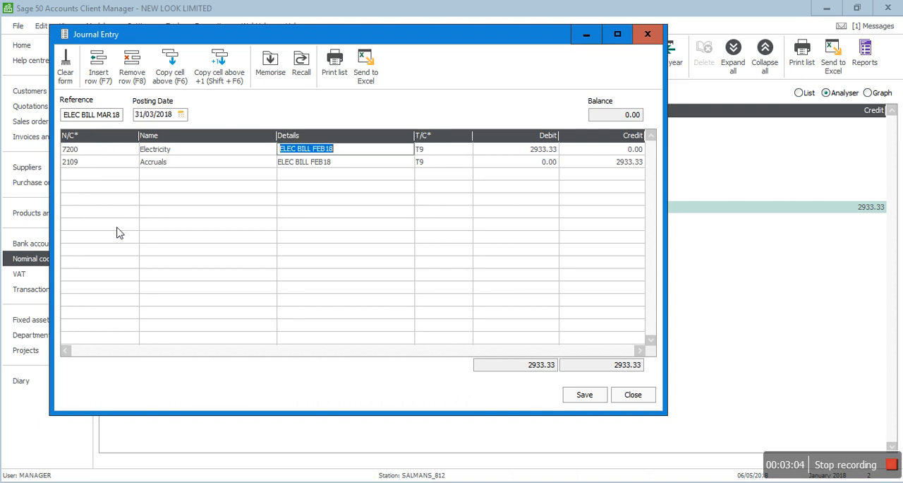
{"action": "key", "text": "Left"}
{"action": "key", "text": "Left"}
{"action": "key", "text": "Left"}
{"action": "key", "text": "BackSpace"}
{"action": "key", "text": "BackSpace"}
{"action": "key", "text": "BackSpace"}
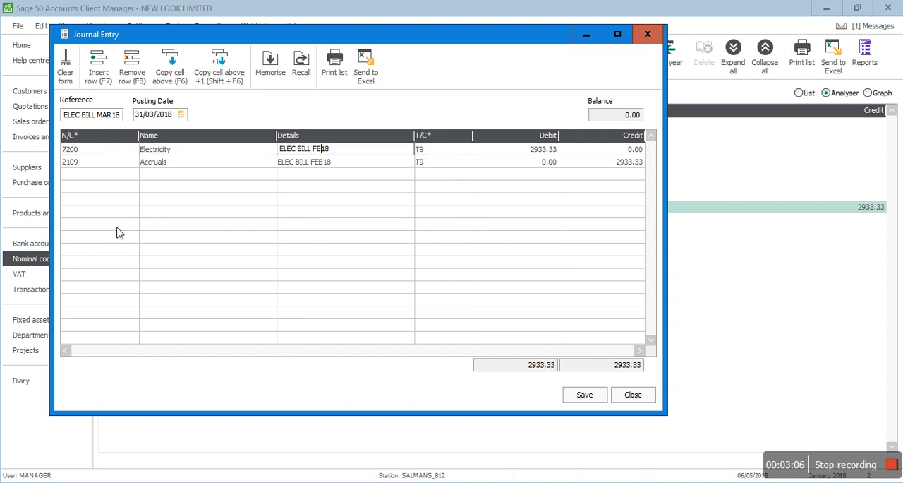
{"action": "type", "text": "MAR"}
{"action": "left_click", "coordinate": [117, 227]}
- Copy the ELEC BILL MAR18 details down to the 2109 Accruals line, and save the March journal before closing its window
{"action": "key", "text": "Down"}
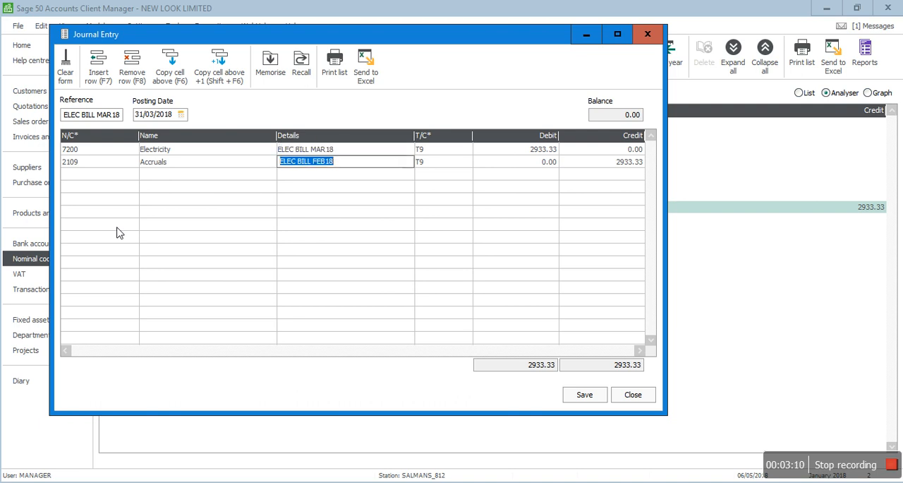
{"action": "key", "text": "F6"}
{"action": "key", "text": "Tab"}
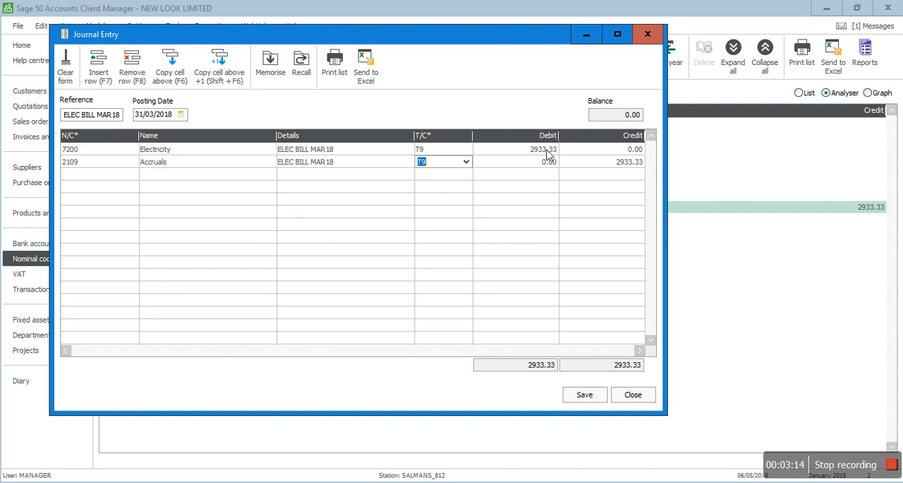
{"action": "left_click", "coordinate": [583, 395]}
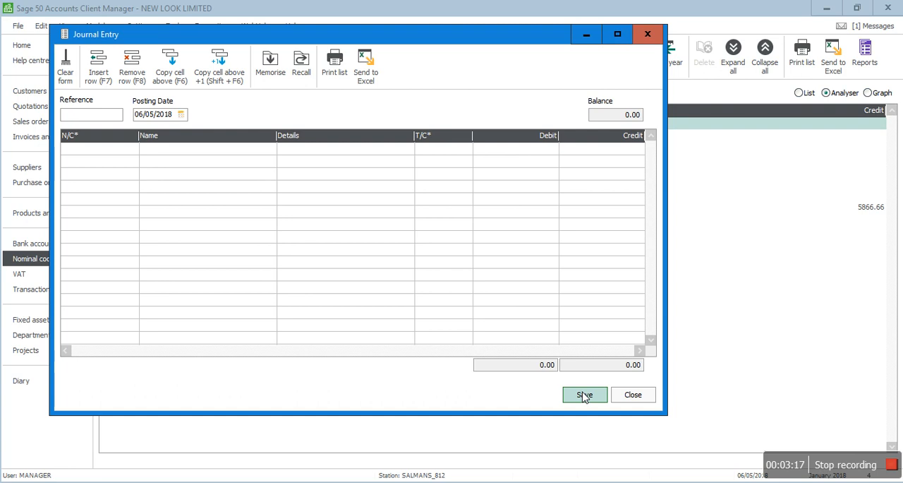
{"action": "left_click", "coordinate": [632, 397]}
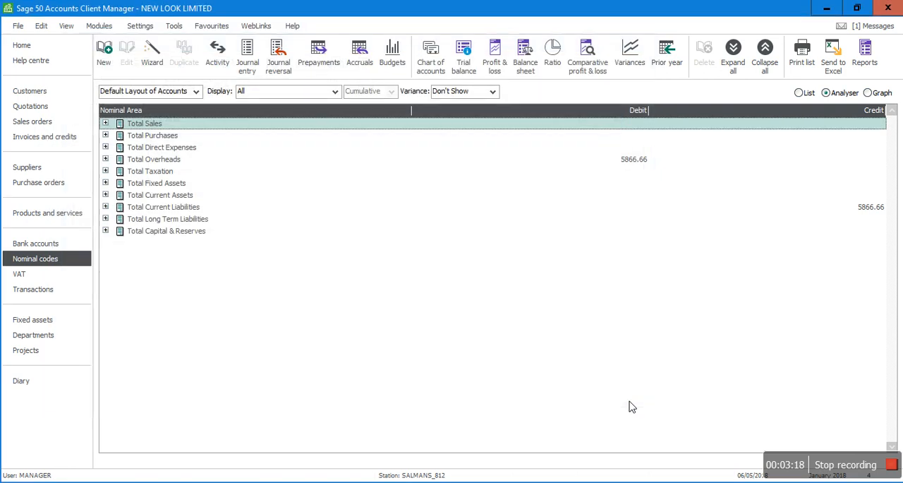
- Check the balance of 2109 Accruals in the Creditors : Short Term group under Total Current Liabilities, collapsing the category when done
{"action": "left_click", "coordinate": [867, 210]}
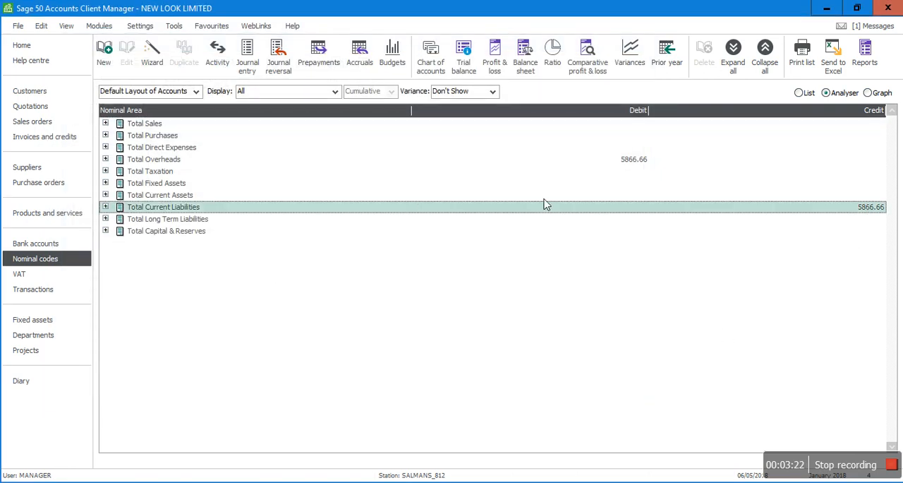
{"action": "left_click", "coordinate": [105, 208]}
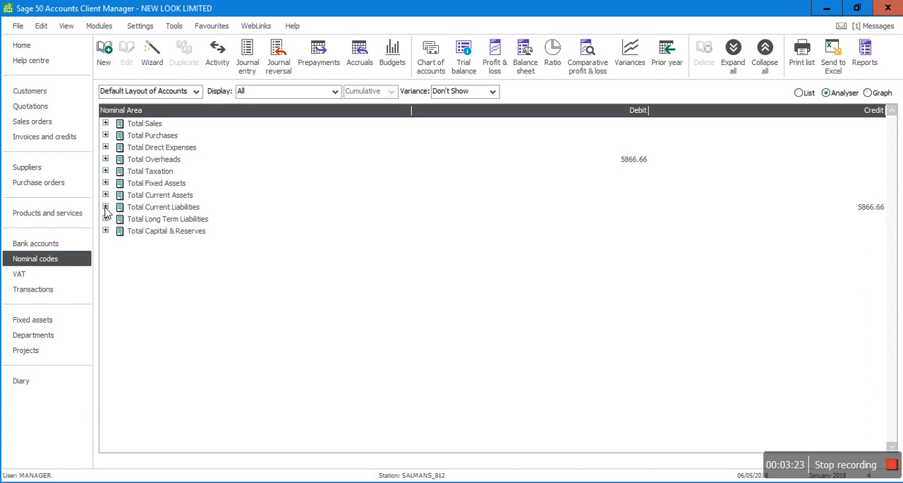
{"action": "left_click", "coordinate": [119, 220]}
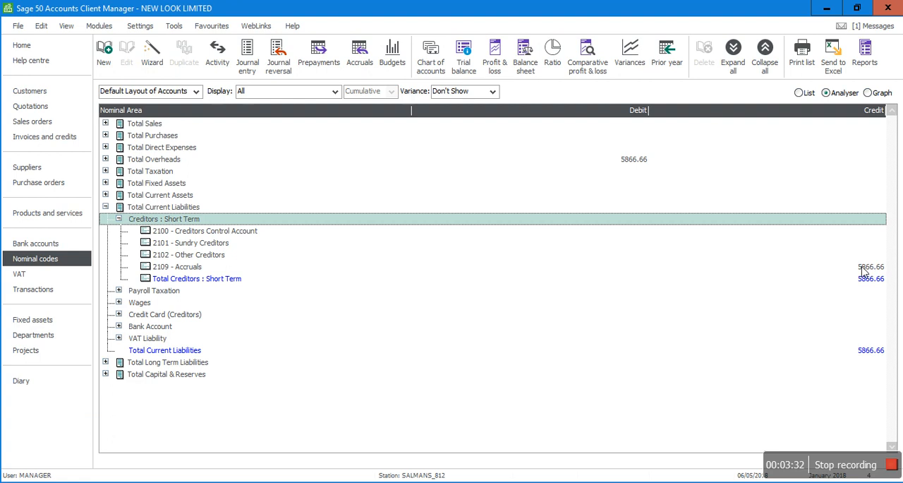
{"action": "left_click", "coordinate": [106, 207]}
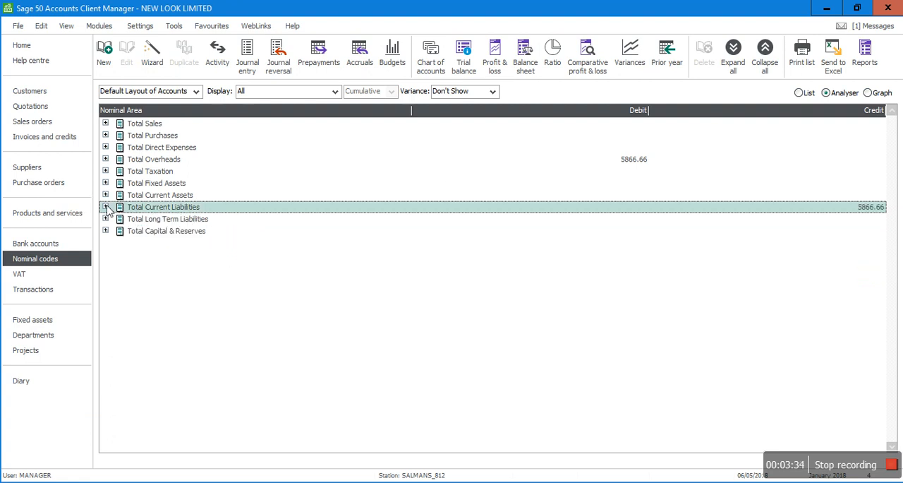
- Open a new journal entry and load the memorised ACCRUAL JOURNAL for the April accrual
{"action": "left_click", "coordinate": [244, 50]}
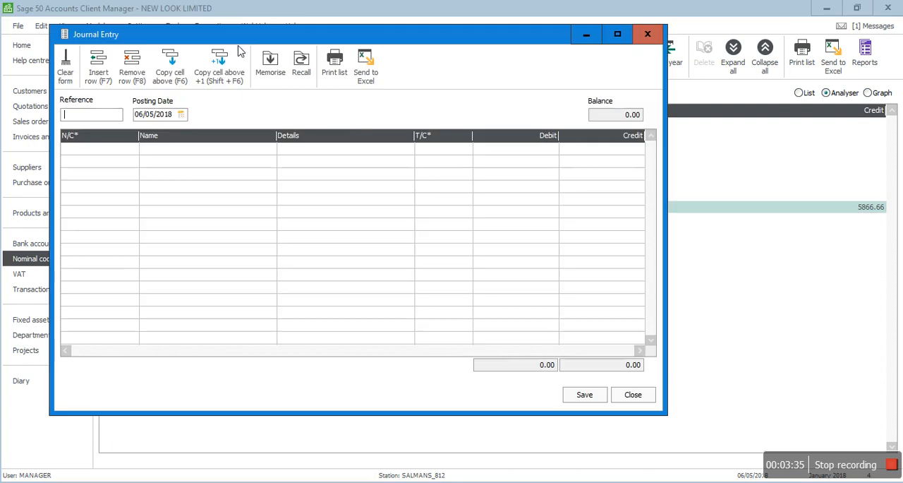
{"action": "left_click", "coordinate": [302, 65]}
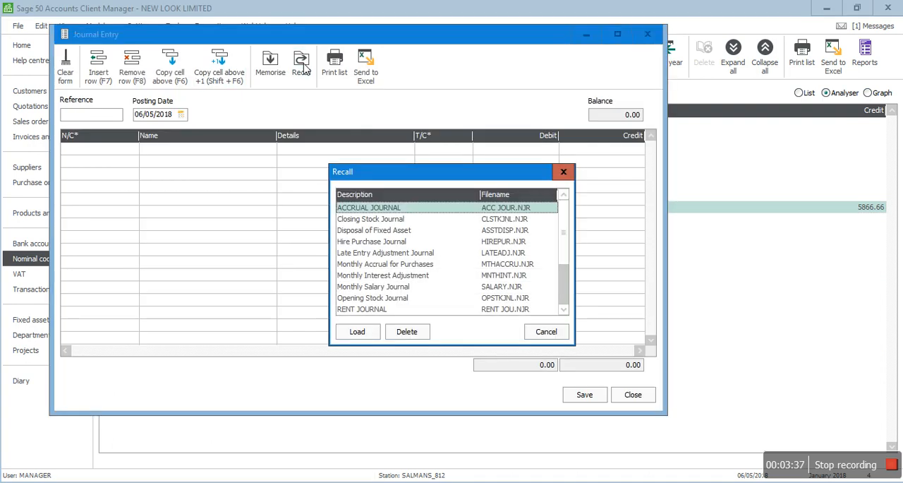
{"action": "double_click", "coordinate": [370, 212]}
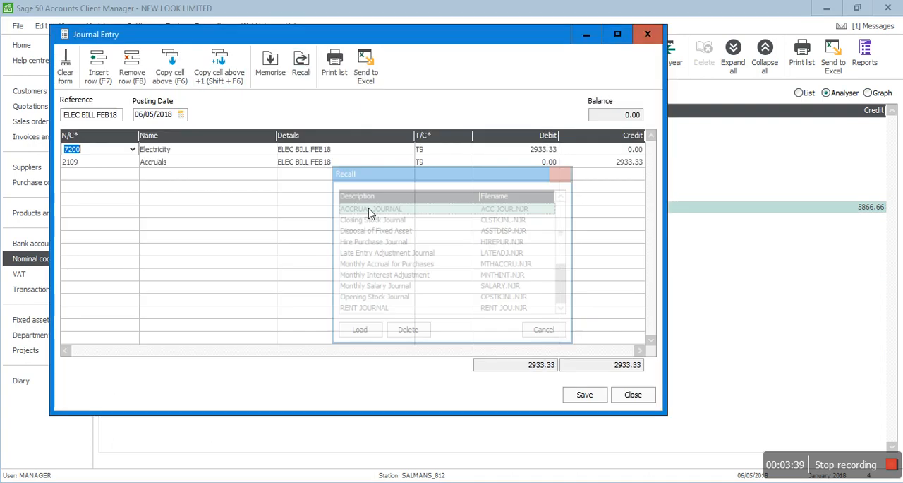
- Change the recalled journal's reference to ELEC BILL APR18 and its posting date to 30/04/2018
{"action": "left_click", "coordinate": [114, 116]}
{"action": "key", "text": "BackSpace"}
{"action": "key", "text": "BackSpace"}
{"action": "key", "text": "BackSpace"}
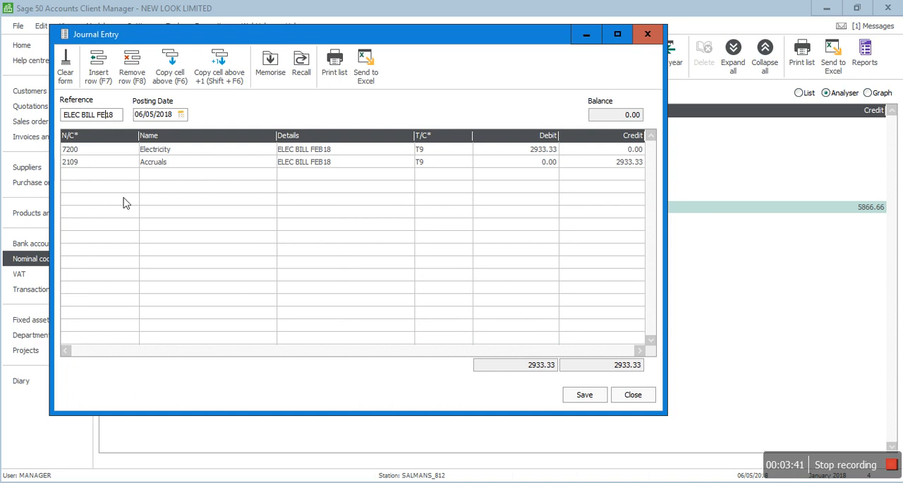
{"action": "type", "text": "AP"}
{"action": "type", "text": "R"}
{"action": "key", "text": "Tab"}
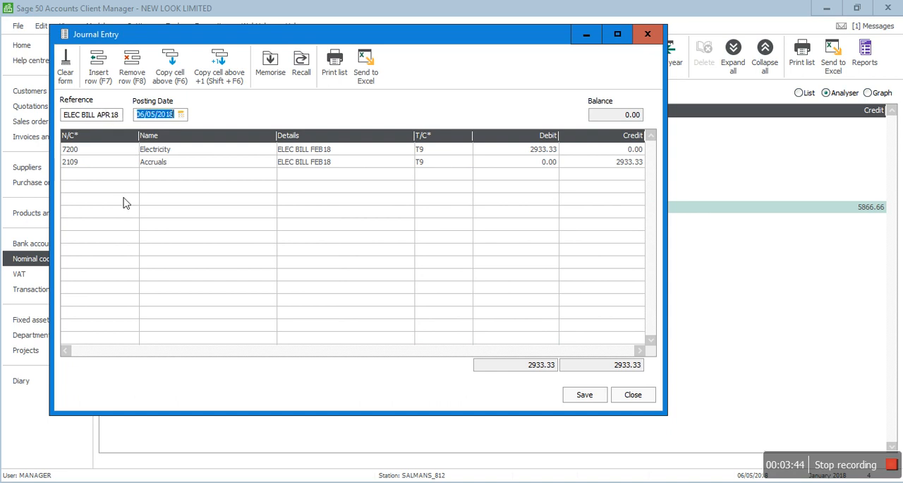
{"action": "type", "text": "30/04/2018"}
{"action": "key", "text": "Tab"}
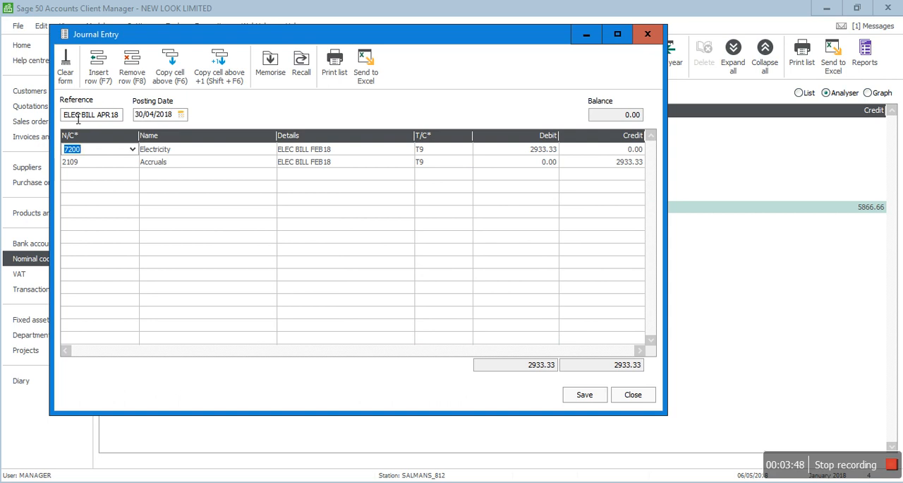
- Copy the reference ELEC BILL APR18 into the details of both journal lines, and save the April journal before closing its window
{"action": "left_click_drag", "start_coordinate": [69, 120], "coordinate": [129, 120]}
{"action": "key", "text": "ctrl+c"}
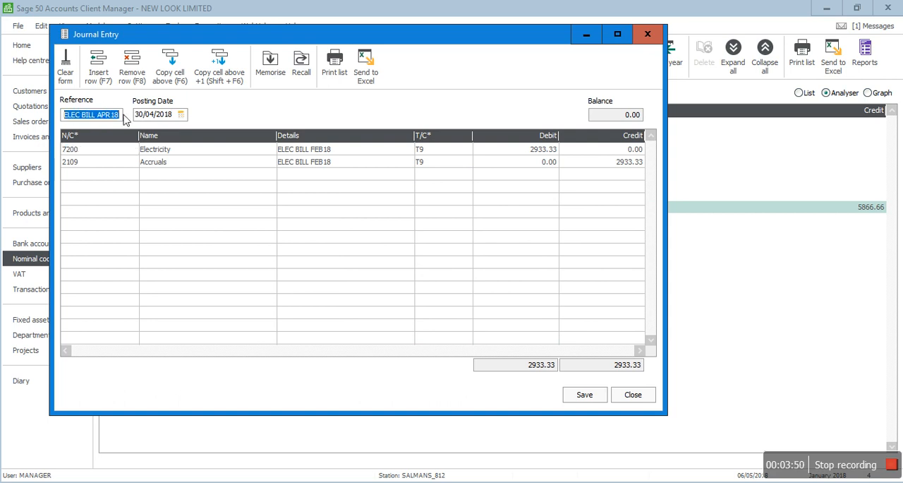
{"action": "left_click", "coordinate": [343, 149]}
{"action": "key", "text": "ctrl+v"}
{"action": "left_click", "coordinate": [312, 157]}
{"action": "key", "text": "ctrl+v"}
{"action": "key", "text": "Tab"}
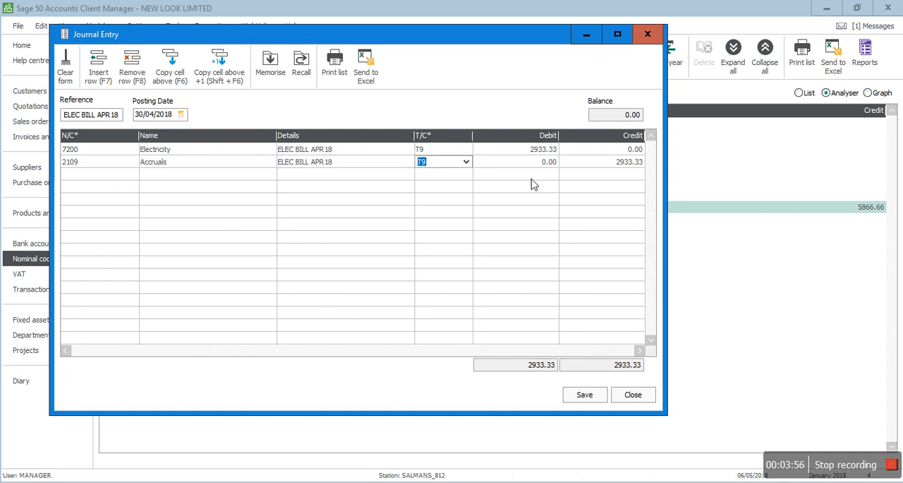
{"action": "left_click", "coordinate": [585, 397]}
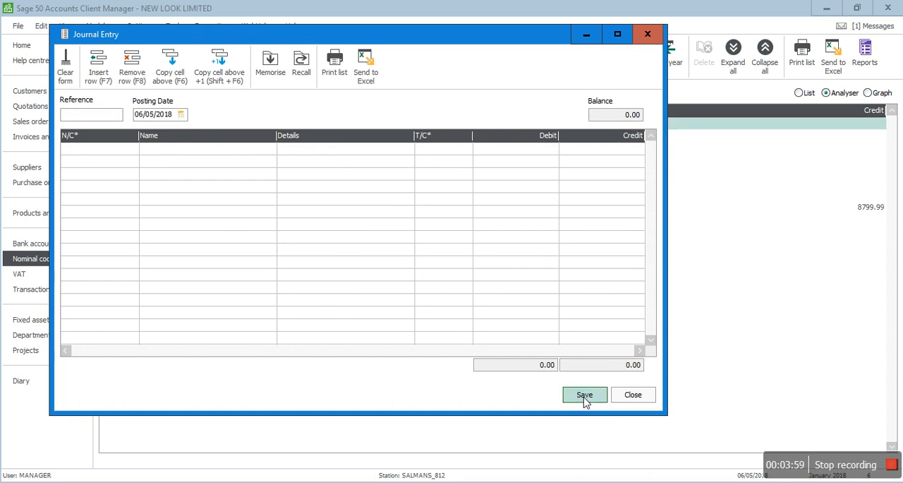
{"action": "left_click", "coordinate": [627, 401]}
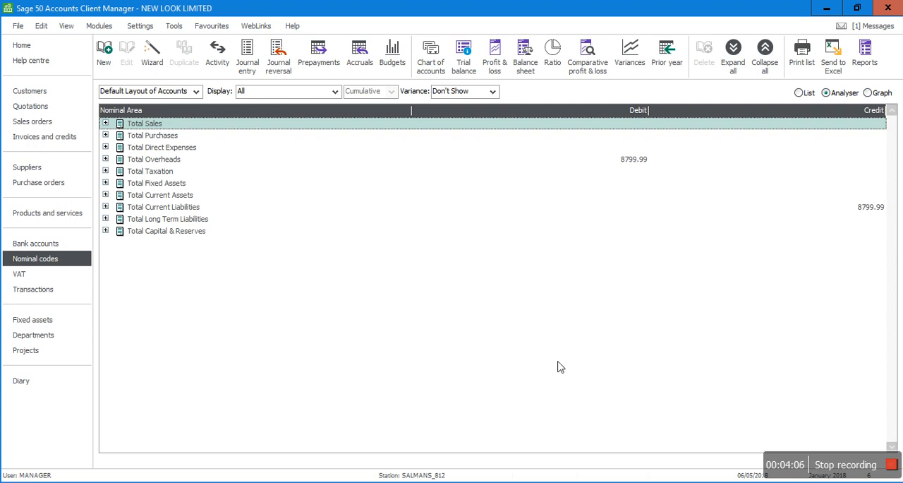
- Switch to ACCRUALS.pdf and review the monthly accruals and the electricity payable reversal for 1st May 2018
{"action": "key", "text": "alt+Tab"}
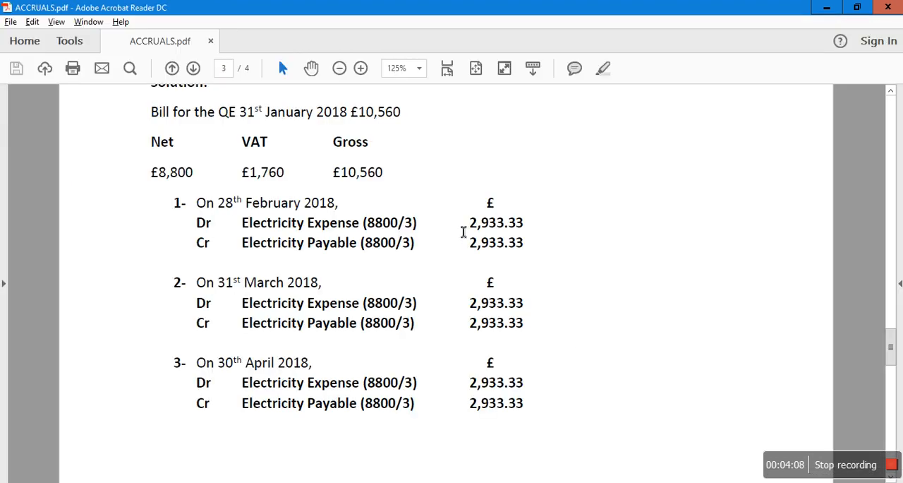
{"action": "key", "text": "alt+Tab"}
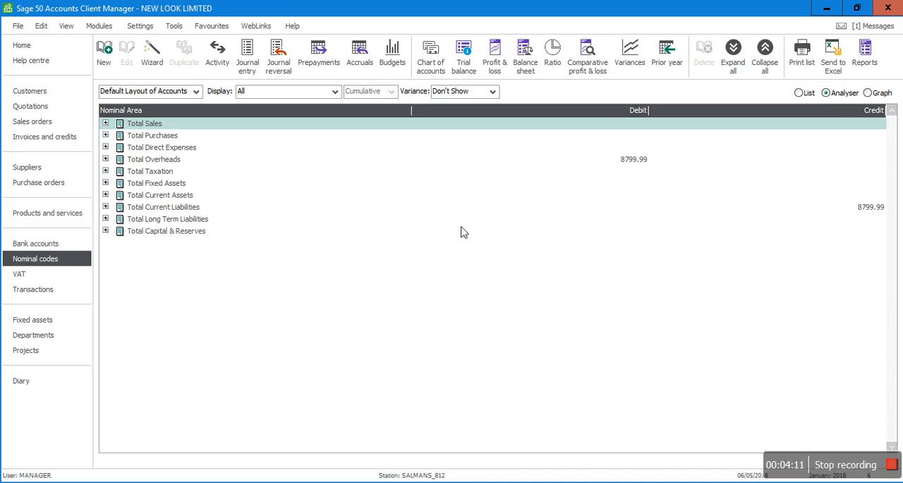
{"action": "key", "text": "alt+Tab"}
{"action": "scroll", "coordinate": [463, 232], "scroll_direction": "down", "scroll_amount": 5}
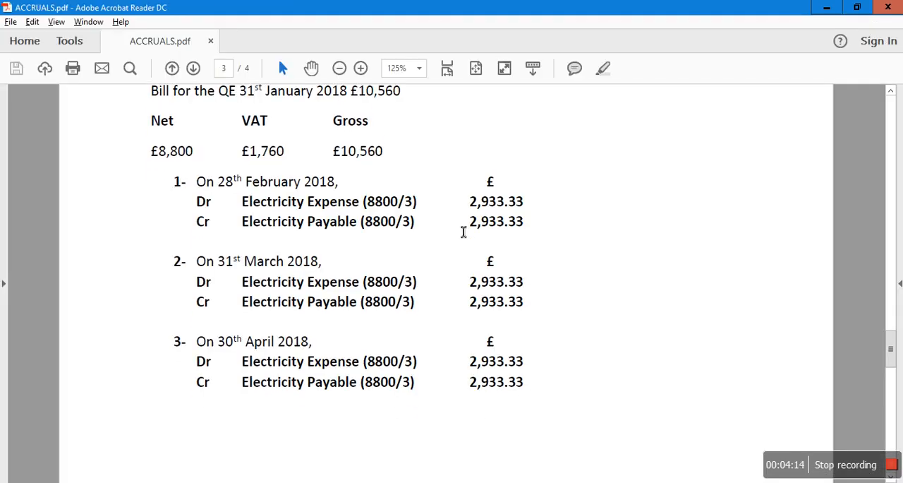
{"action": "scroll", "coordinate": [463, 232], "scroll_direction": "down", "scroll_amount": 6}
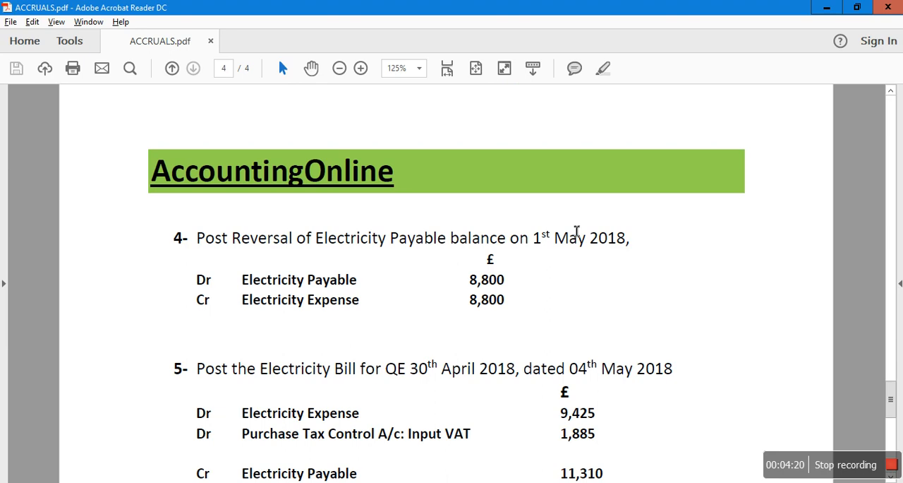
- Return to Sage 50 and start a new journal with reference ELEC BILL REVERSAL and posting date 01/05/2018
{"action": "key", "text": "alt+Tab"}
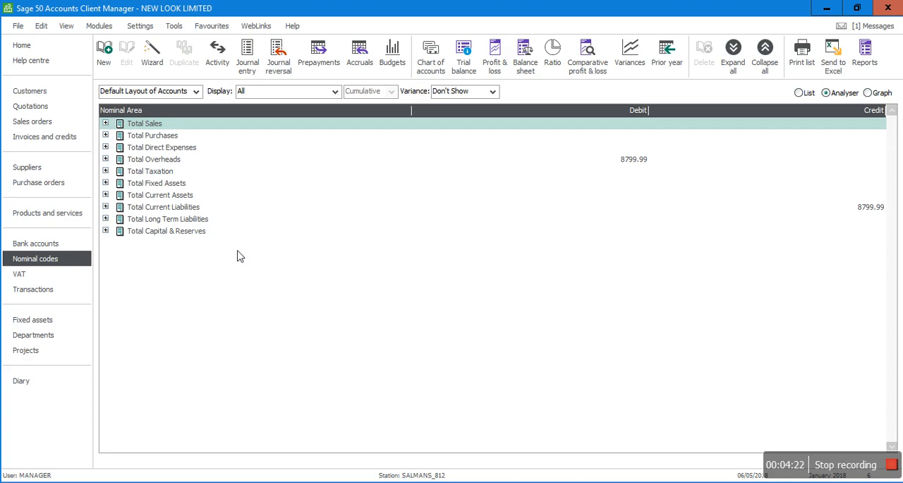
{"action": "left_click", "coordinate": [248, 55]}
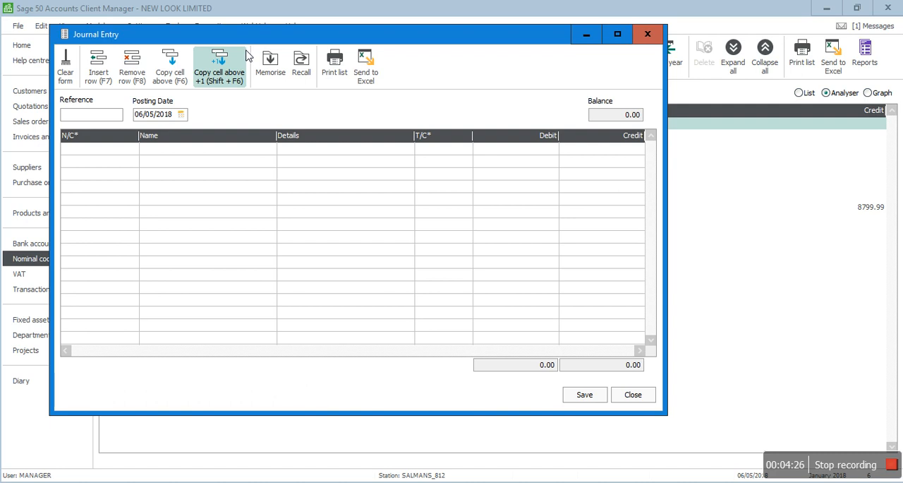
{"action": "type", "text": "ELEC BILL REVERSAL"}
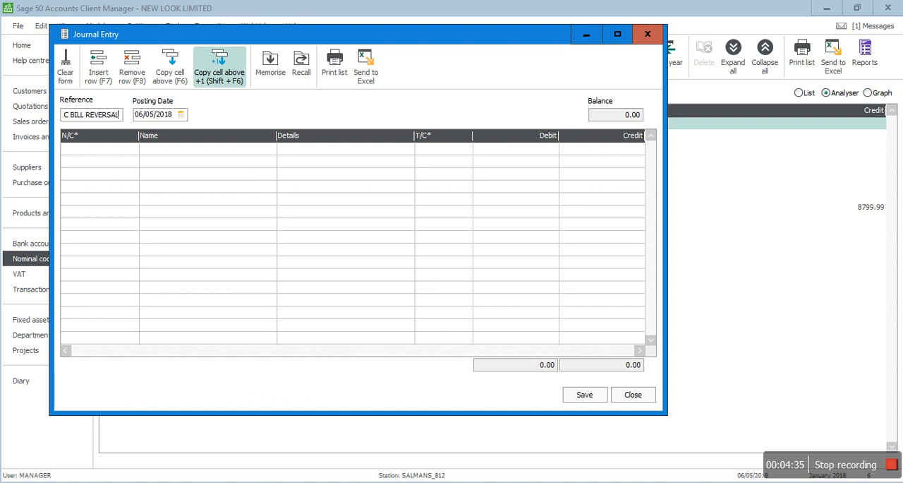
{"action": "key", "text": "Tab"}
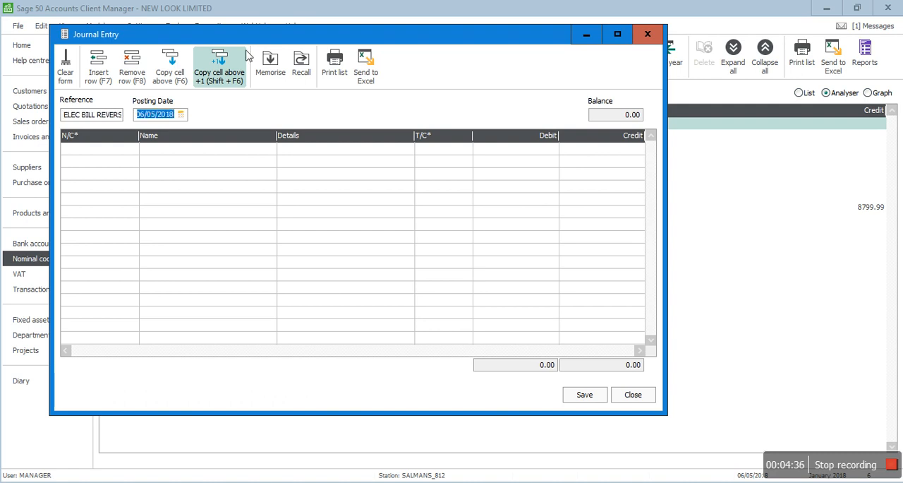
{"action": "type", "text": "31/05/2018"}
{"action": "key", "text": "Tab"}
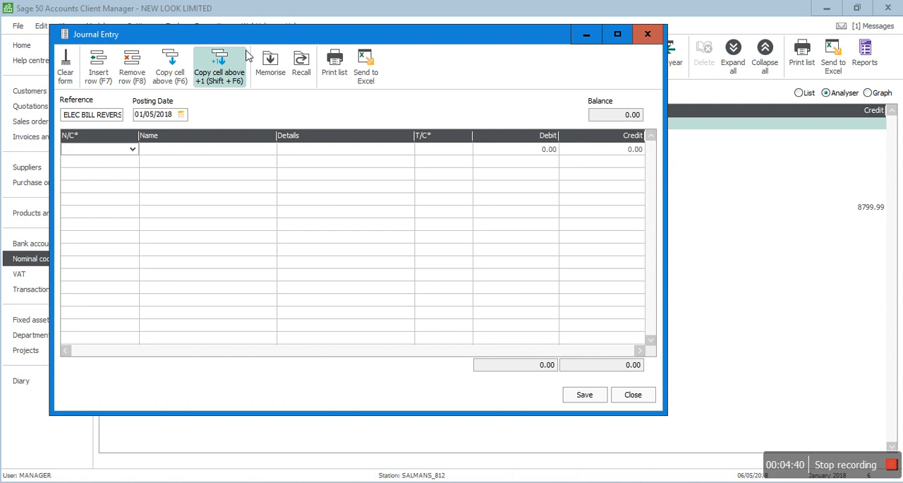
- Add a journal line for nominal code 2109 Accruals with the journal reference ELEC BILL REVERSAL copied in as its details
{"action": "type", "text": "21"}
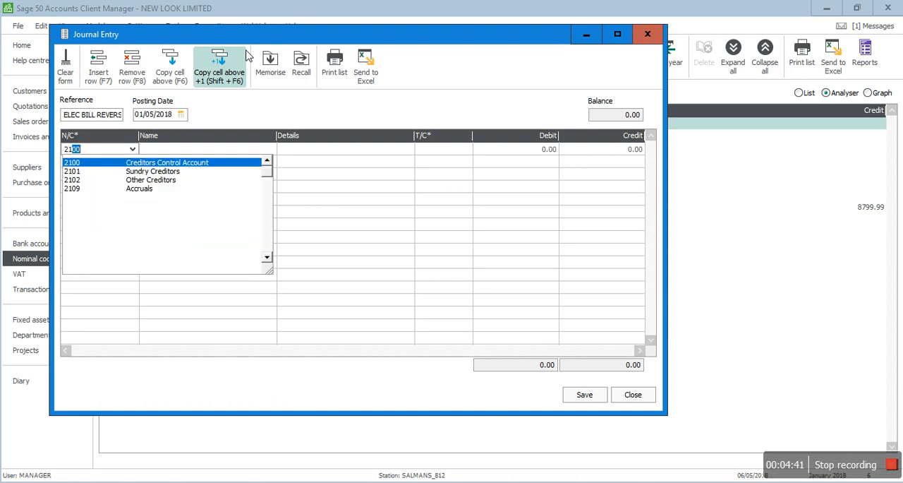
{"action": "type", "text": "09"}
{"action": "key", "text": "Tab"}
{"action": "key", "text": "shift+Tab"}
{"action": "key", "text": "shift+Tab"}
{"action": "key", "text": "shift+Tab"}
{"action": "key", "text": "ctrl+c"}
{"action": "key", "text": "Tab"}
{"action": "key", "text": "Tab"}
{"action": "key", "text": "Tab"}
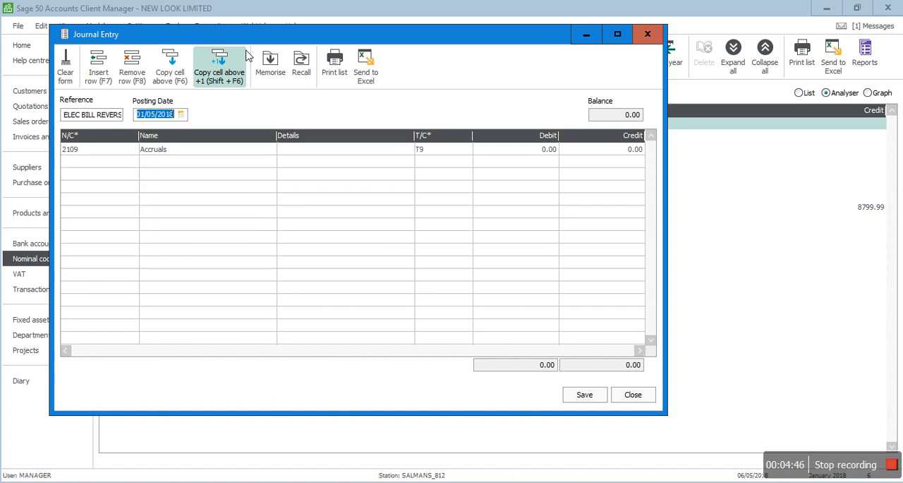
{"action": "key", "text": "ctrl+v"}
{"action": "key", "text": "Tab"}
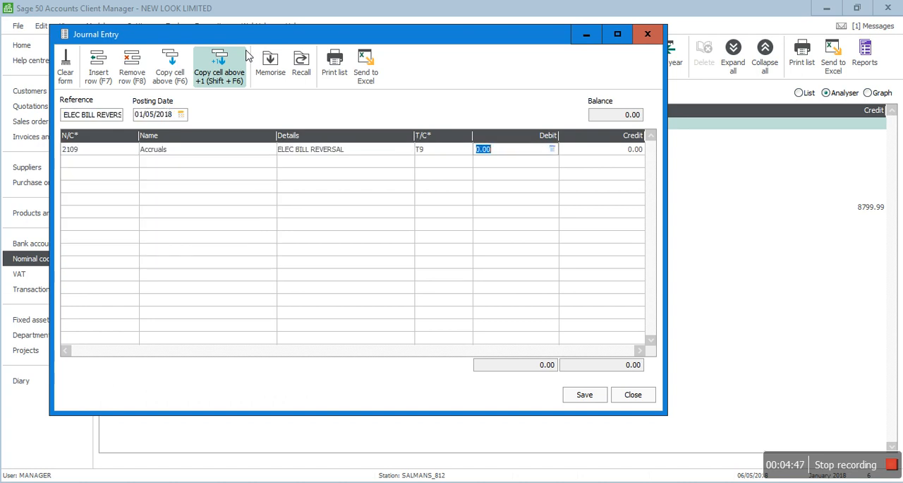
- Enter a debit of 8799.99 on the 2109 Accruals line and move on to a new line
{"action": "type", "text": "8799.99"}
{"action": "key", "text": "Tab"}
{"action": "key", "text": "Tab"}
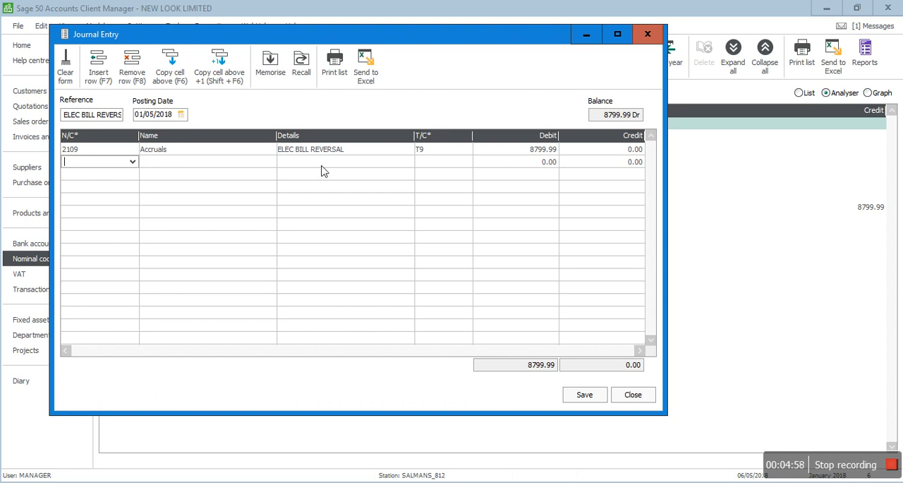
- Consult the 1st May 2018 reversal entry in ACCRUALS.pdf and return to the open Sage 50 journal
{"action": "key", "text": "alt+Tab"}
{"action": "key", "text": "alt+Tab"}
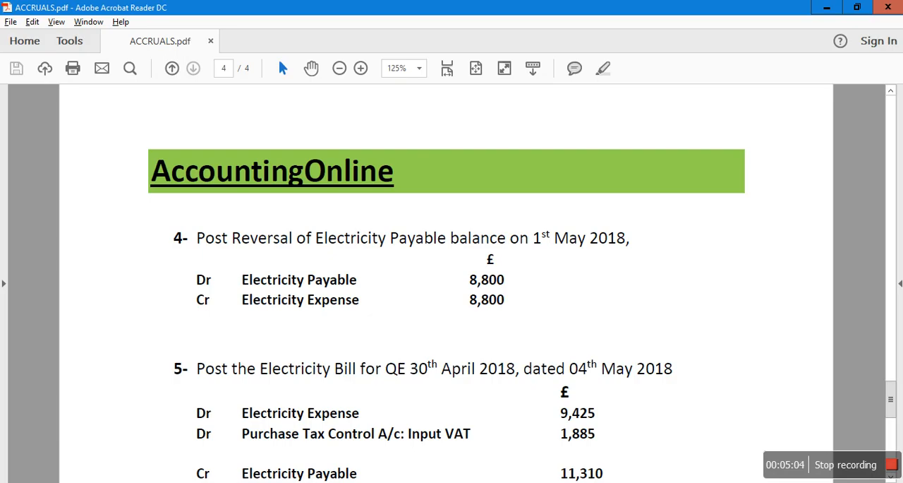
{"action": "left_click", "coordinate": [434, 422]}
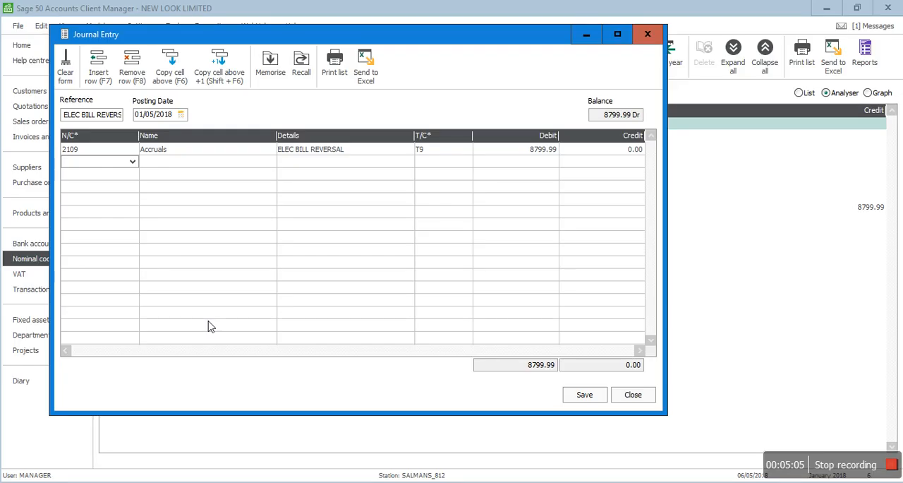
- Add a second journal line for nominal code 7200 Electricity, copying ELEC BILL REVERSAL from the line above as its details
{"action": "type", "text": "7200"}
{"action": "key", "text": "Tab"}
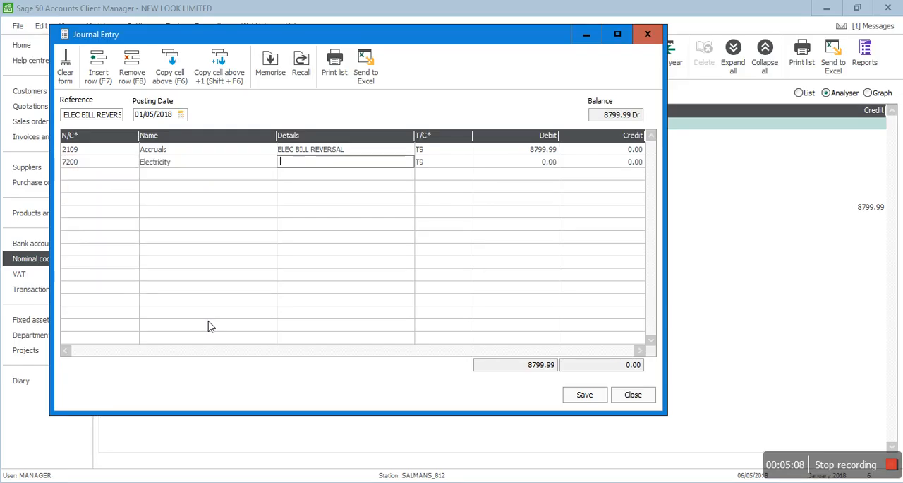
{"action": "key", "text": "F6"}
{"action": "key", "text": "Tab"}
{"action": "key", "text": "Tab"}
{"action": "key", "text": "Tab"}
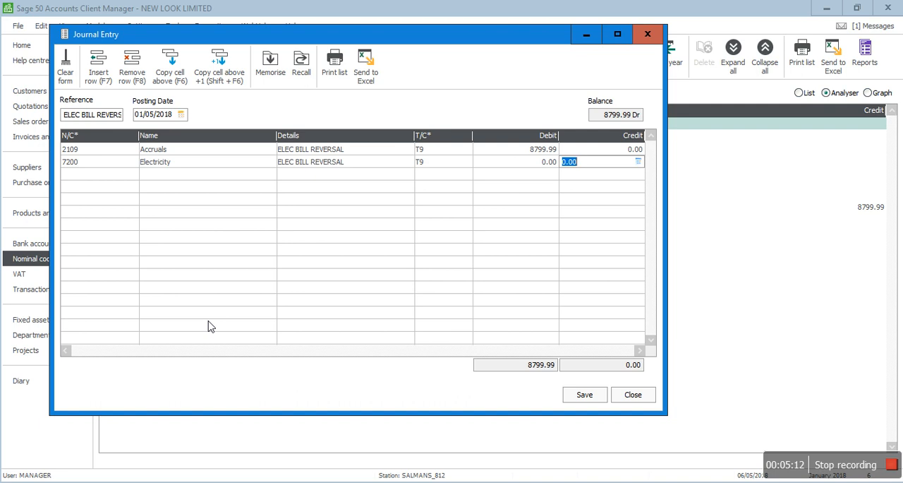
- Enter a credit of 8799.99 on the 7200 Electricity line, and save and close the reversal journal
{"action": "type", "text": "8799.99"}
{"action": "key", "text": "Tab"}
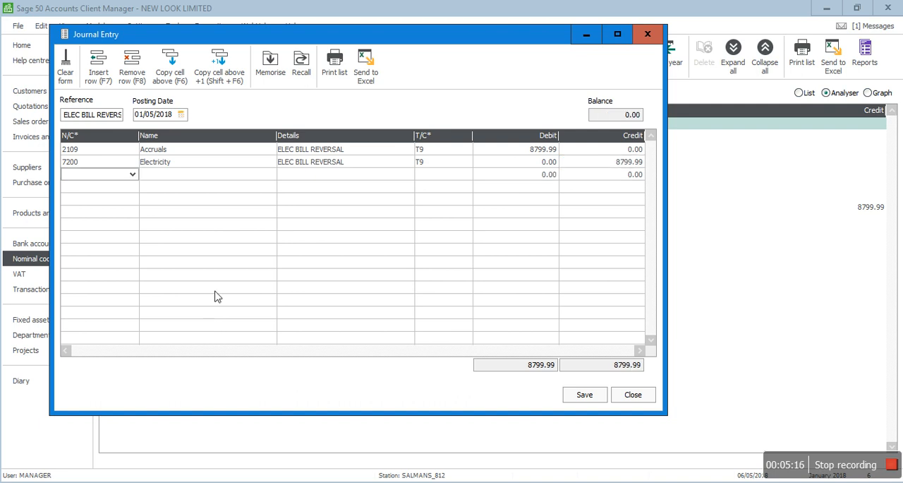
{"action": "left_click", "coordinate": [589, 396]}
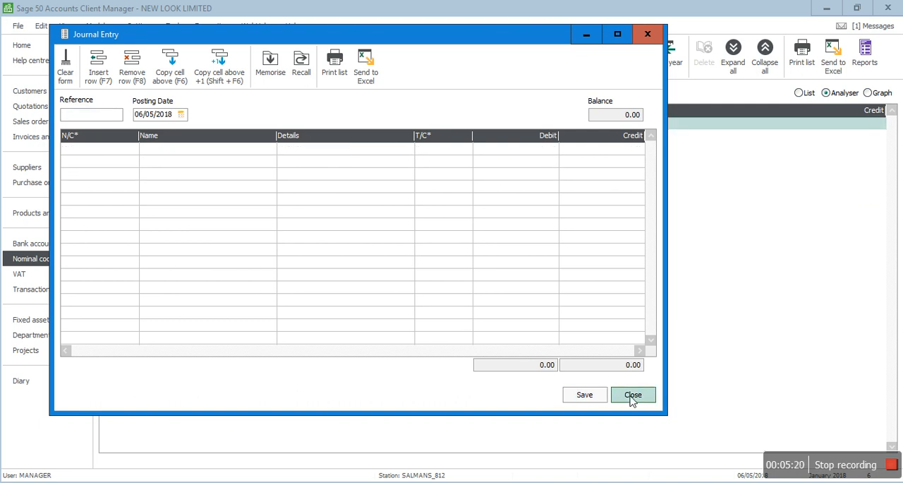
{"action": "left_click", "coordinate": [634, 396]}
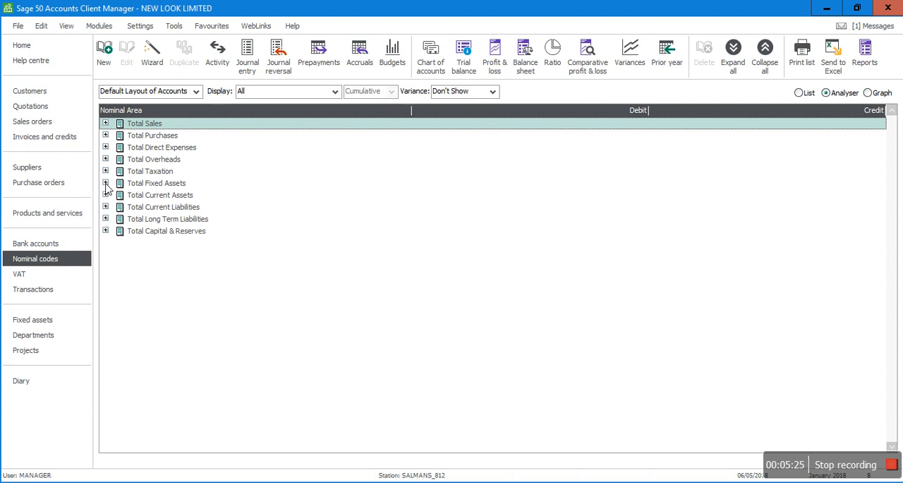
- Expand Total Current Liabilities, and consult the 4th May 2018 electricity bill entry in ACCRUALS.pdf before returning to Sage 50
{"action": "left_click", "coordinate": [105, 207]}
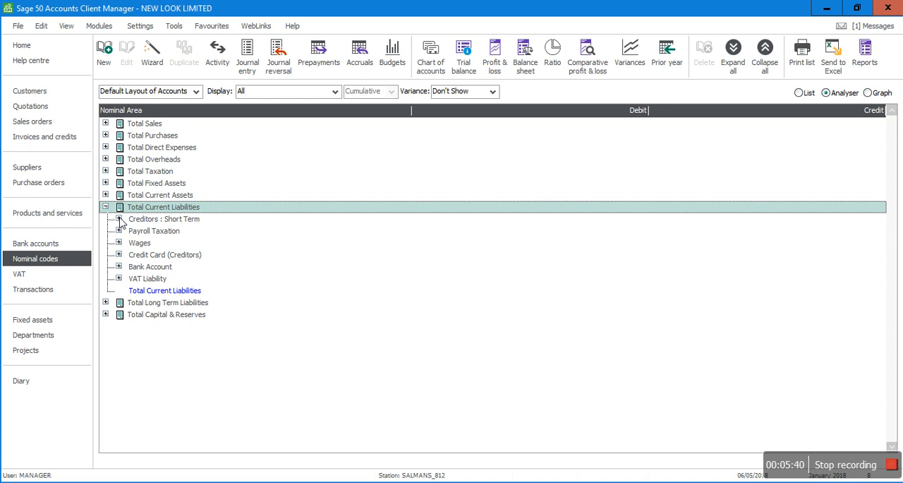
{"action": "key", "text": "alt+Tab"}
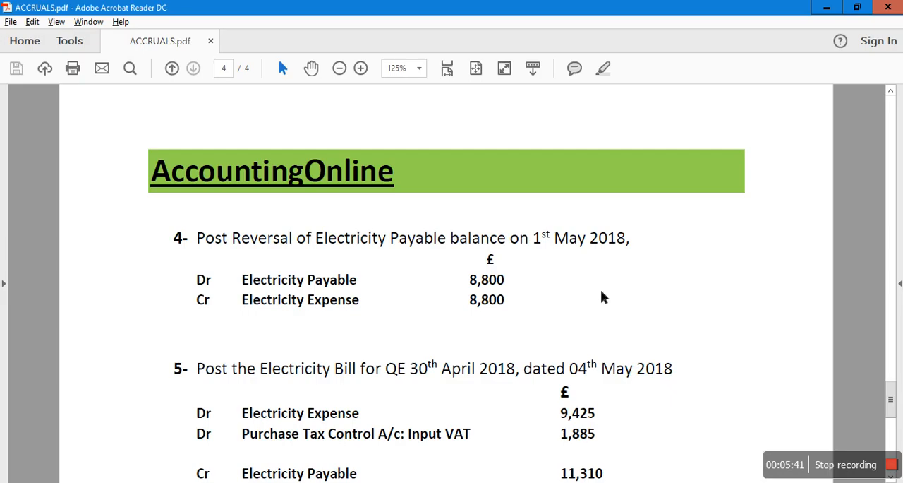
{"action": "scroll", "coordinate": [765, 284], "scroll_direction": "down", "scroll_amount": 3}
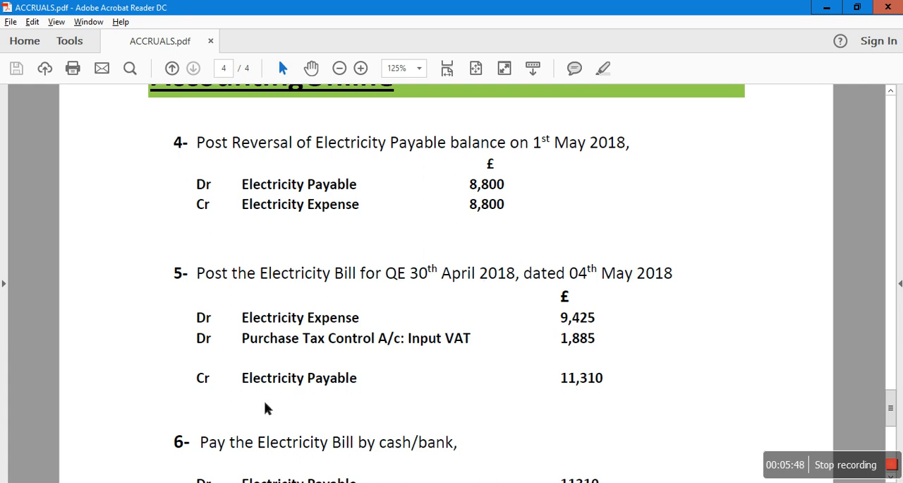
{"action": "key", "text": "alt+Tab"}
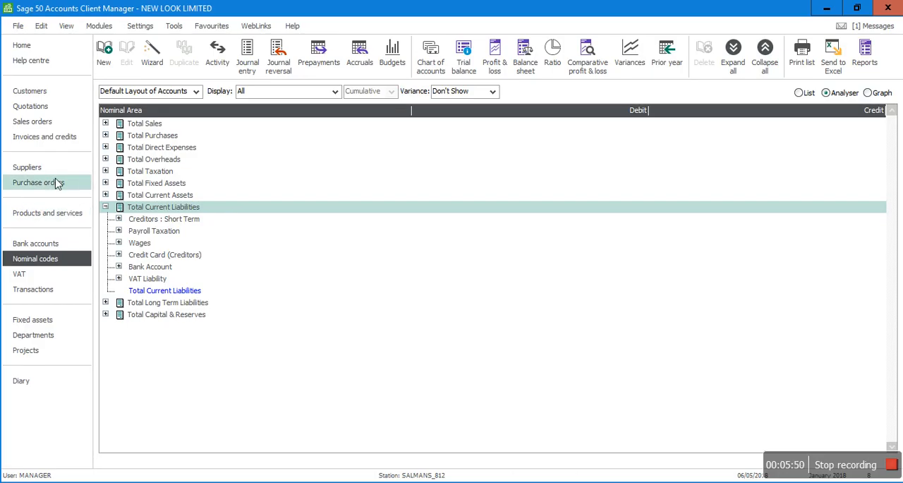
- Start a batch supplier invoice for NPOWER dated 04/05/2018 with reference C152
{"action": "left_click", "coordinate": [34, 173]}
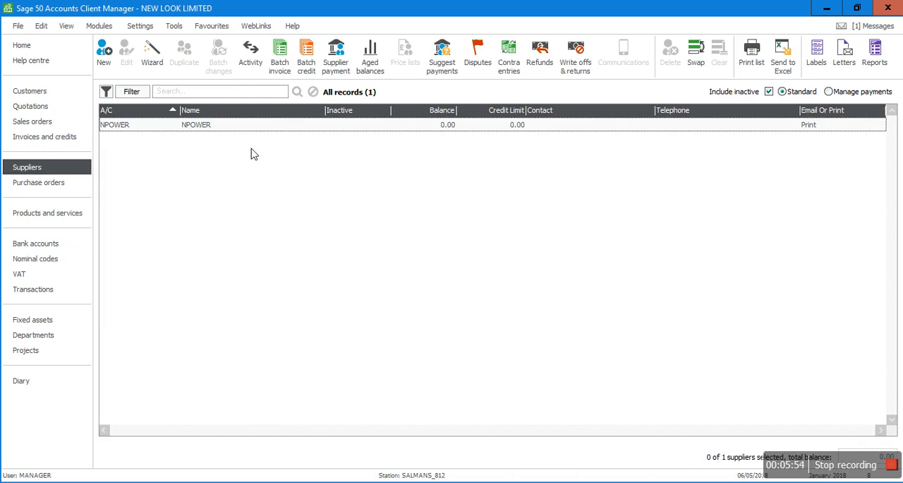
{"action": "left_click", "coordinate": [223, 127]}
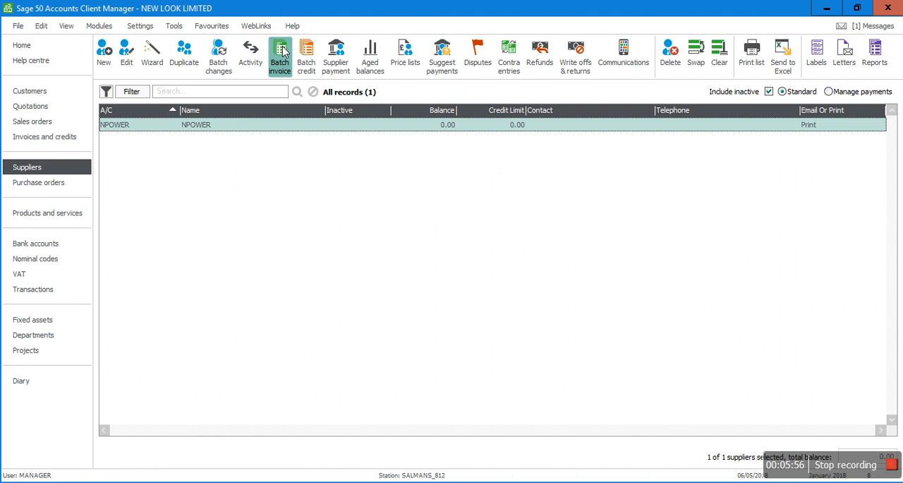
{"action": "left_click", "coordinate": [285, 51]}
{"action": "key", "text": "Tab"}
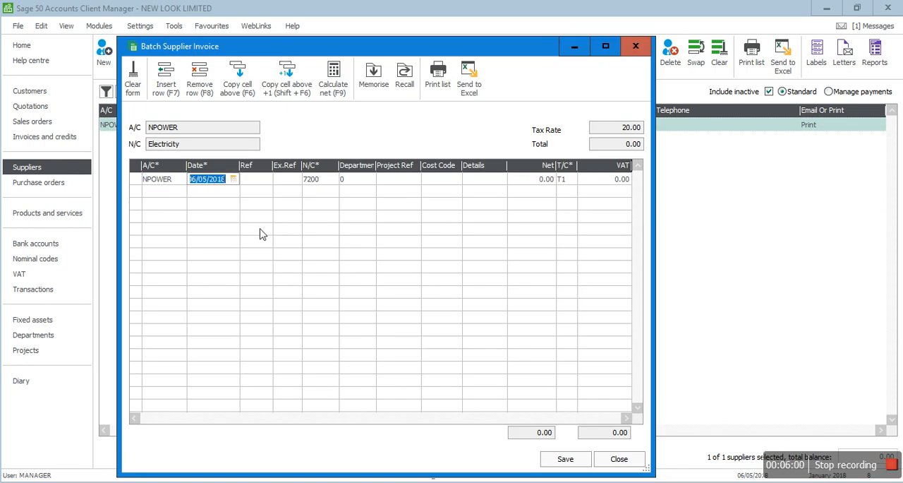
{"action": "type", "text": "04/05/2018"}
{"action": "key", "text": "Tab"}
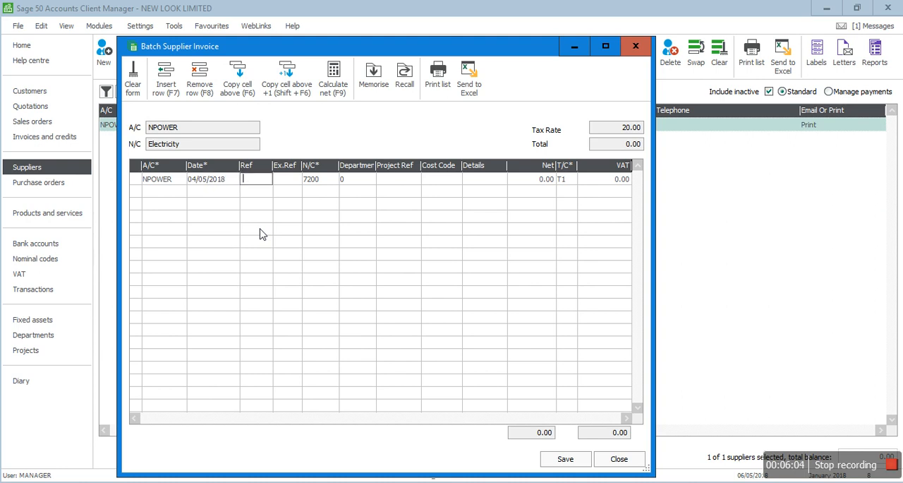
{"action": "type", "text": "C152"}
{"action": "key", "text": "Tab"}
- Hide the Ex.Ref, Department, Project Ref and Cost Code columns in the batch supplier invoice
{"action": "right_click", "coordinate": [291, 166]}
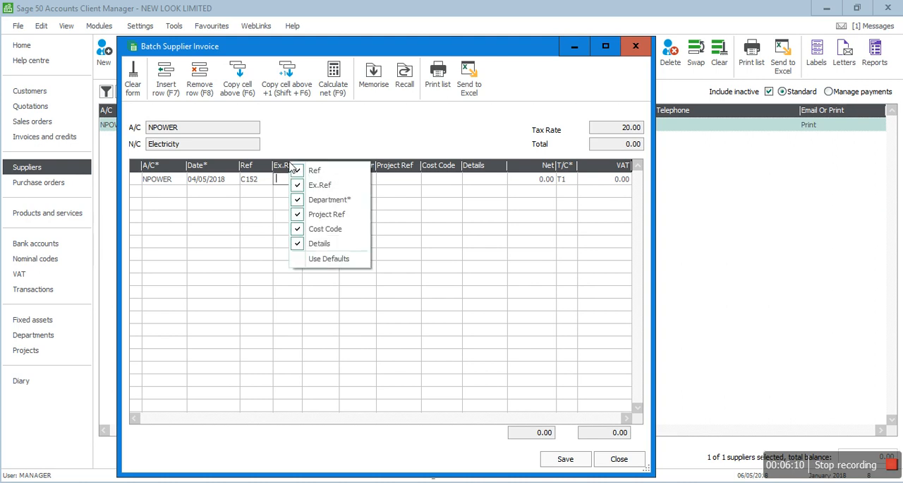
{"action": "left_click", "coordinate": [314, 185]}
{"action": "right_click", "coordinate": [338, 172]}
{"action": "left_click", "coordinate": [342, 203]}
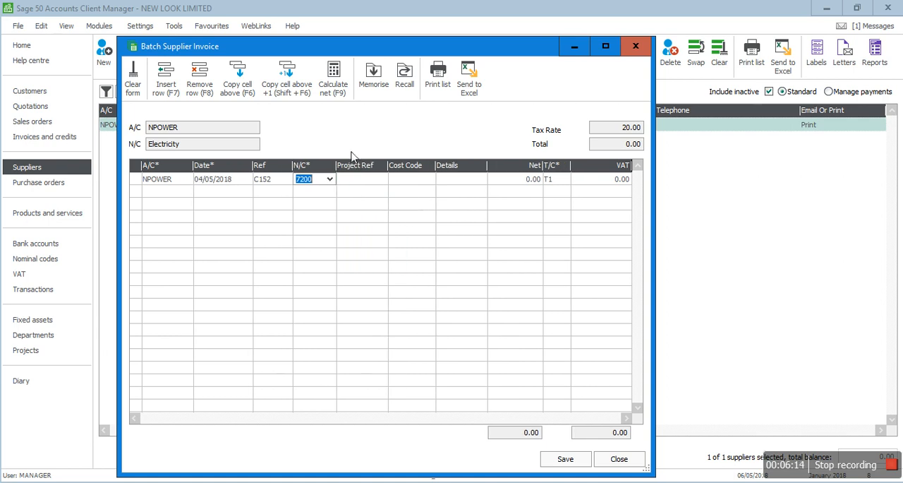
{"action": "right_click", "coordinate": [356, 166]}
{"action": "left_click", "coordinate": [372, 212]}
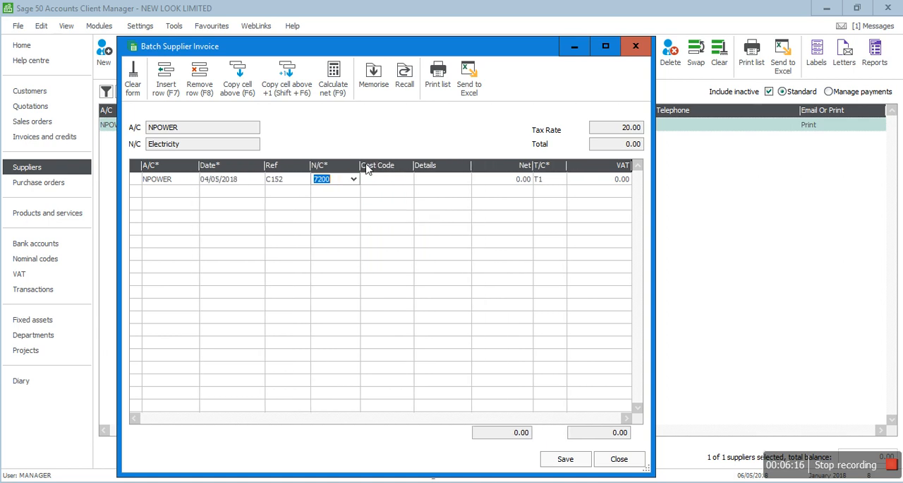
{"action": "right_click", "coordinate": [375, 169]}
{"action": "left_click", "coordinate": [404, 230]}
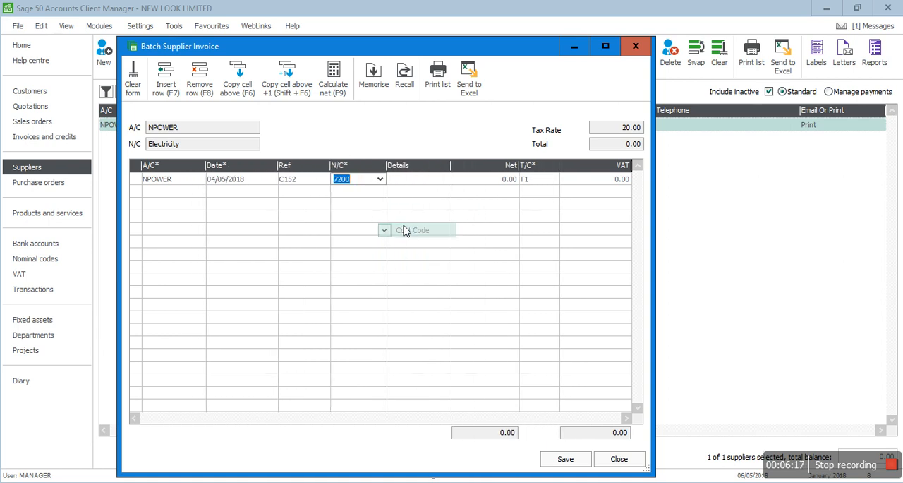
- Enter ELEC BILL QE 30042018 as the details of the NPOWER invoice line
{"action": "left_click", "coordinate": [409, 181]}
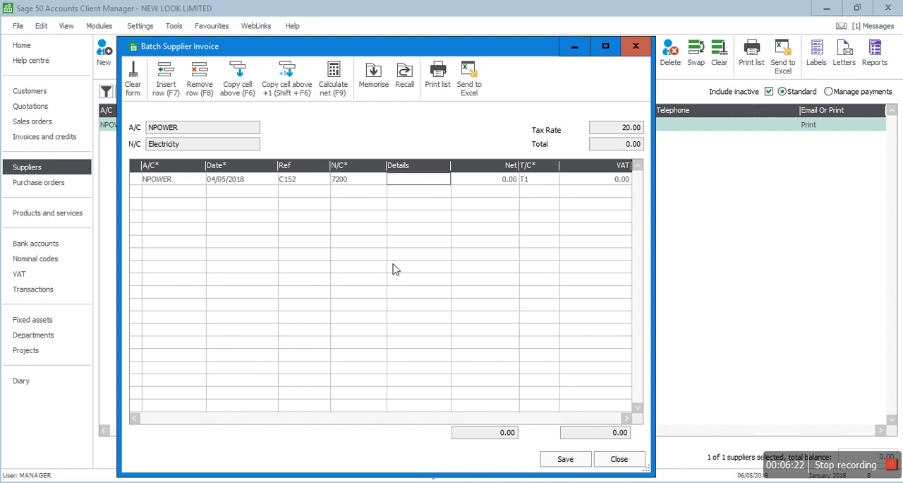
{"action": "type", "text": "ELEC BILL"}
{"action": "type", "text": " Q"}
{"action": "type", "text": "E 30042018"}
{"action": "key", "text": "Tab"}
- Set the invoice line's net amount to 9425.00 after checking it in ACCRUALS.pdf, and save and close the Sage 50 invoice
{"action": "left_click", "coordinate": [468, 482]}
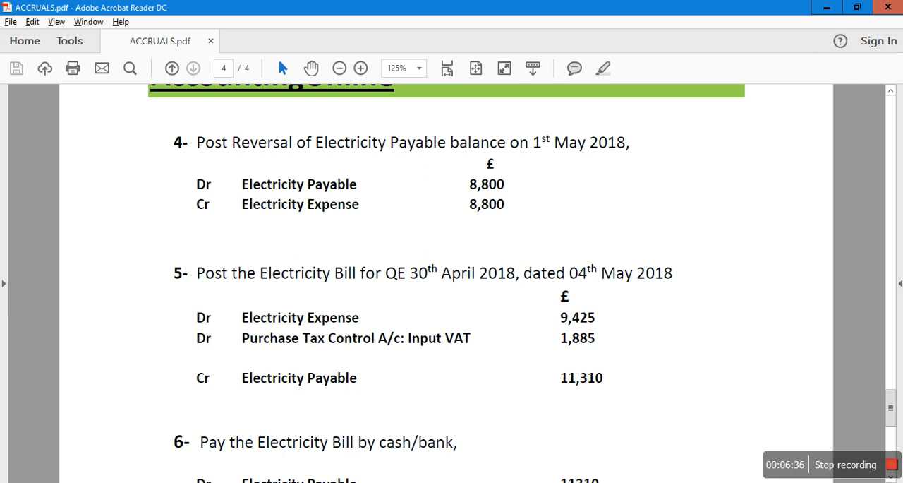
{"action": "mouse_move", "coordinate": [374, 482]}
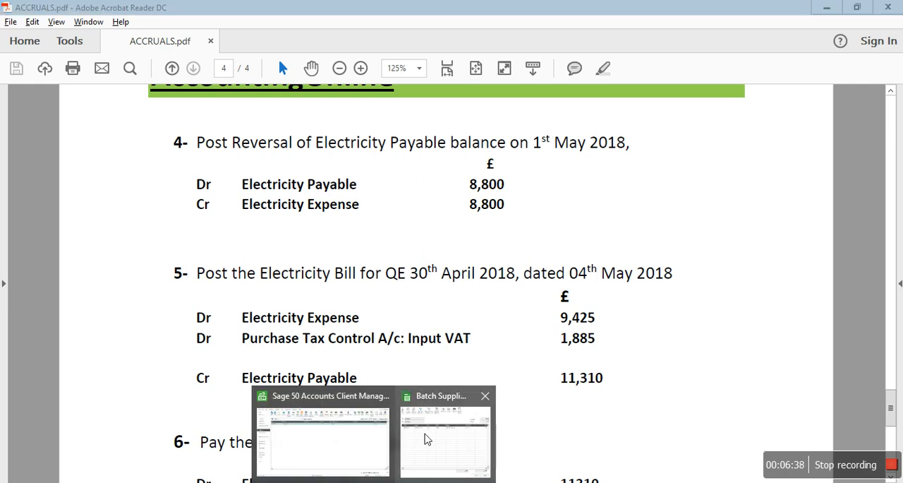
{"action": "left_click", "coordinate": [427, 436]}
{"action": "type", "text": "9425"}
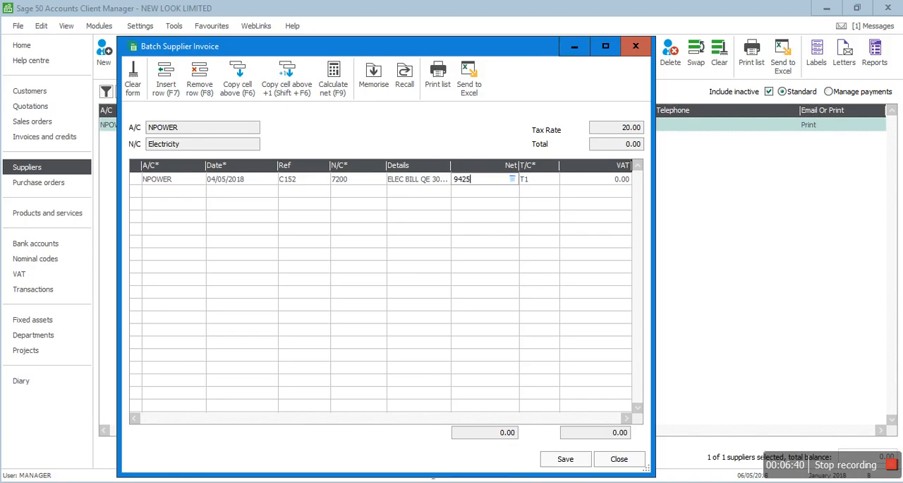
{"action": "key", "text": "Tab"}
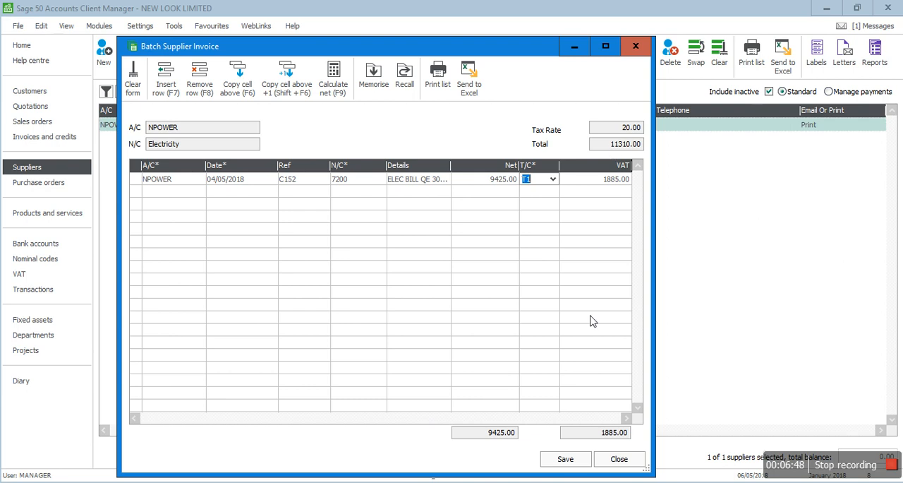
{"action": "left_click", "coordinate": [565, 459]}
{"action": "left_click", "coordinate": [605, 460]}
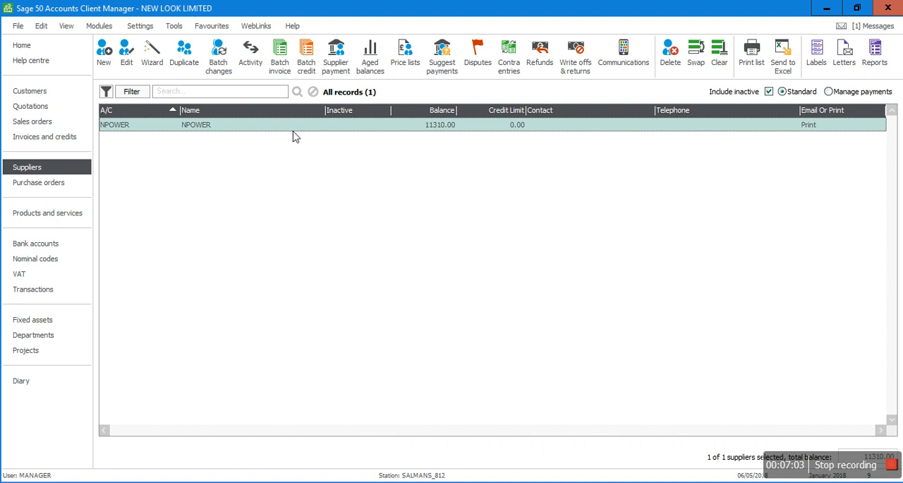
- Start a supplier payment to NPOWER from bank account 1200, dated 10/05/2018
{"action": "left_click", "coordinate": [341, 71]}
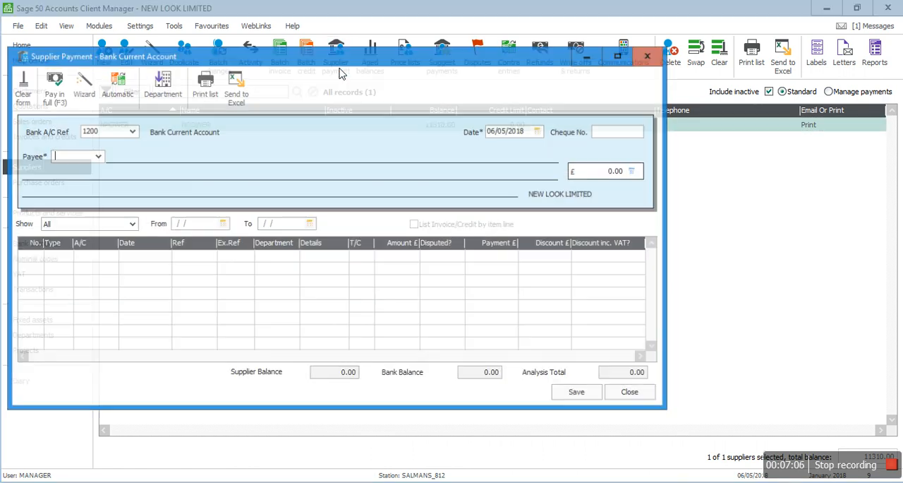
{"action": "left_click", "coordinate": [97, 157]}
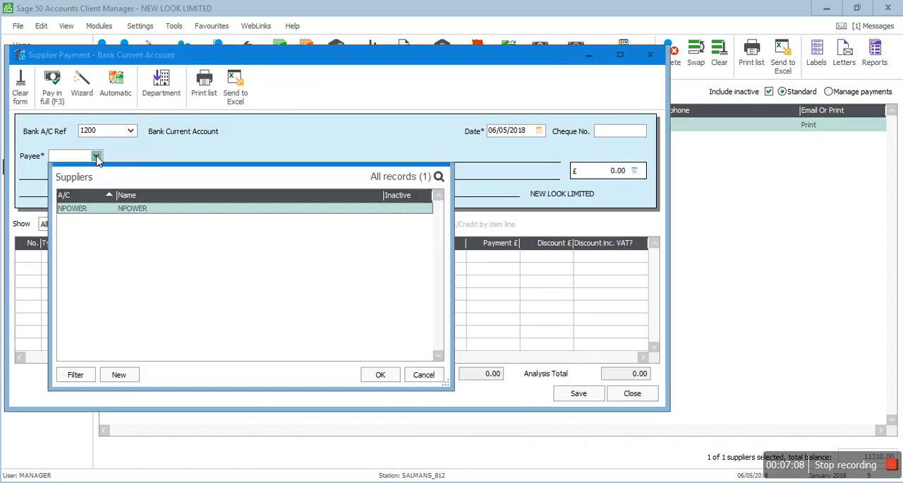
{"action": "double_click", "coordinate": [72, 209]}
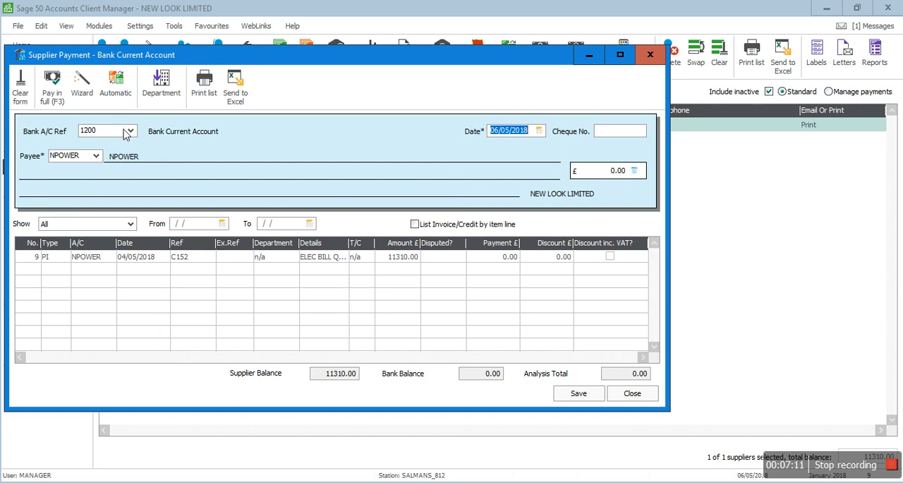
{"action": "key", "text": "Left"}
{"action": "key", "text": "Left"}
{"action": "key", "text": "Left"}
{"action": "key", "text": "Left"}
{"action": "key", "text": "Left"}
{"action": "key", "text": "Left"}
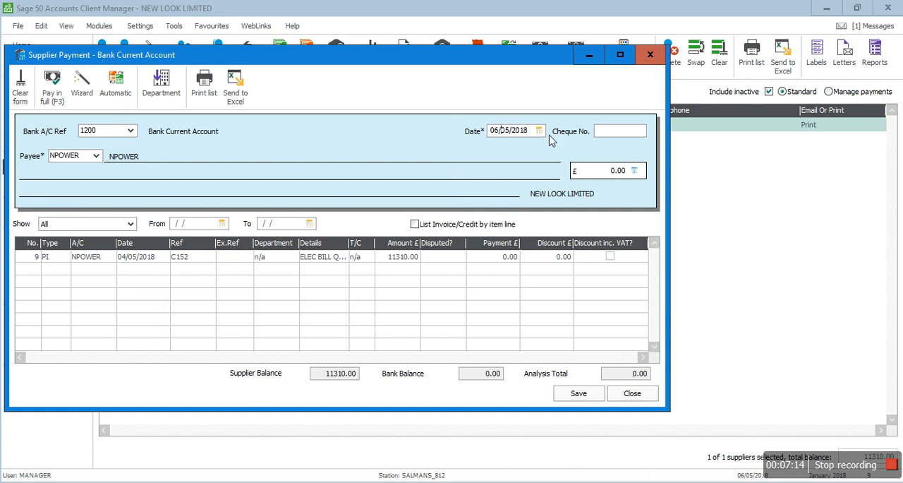
{"action": "key", "text": "BackSpace"}
{"action": "key", "text": "BackSpace"}
{"action": "type", "text": "10"}
- Set the NPOWER payment amount to 11310.00 and leave the cheque number blank
{"action": "key", "text": "Tab"}
{"action": "key", "text": "Tab"}
{"action": "type", "text": "11310.00"}
{"action": "key", "text": "Tab"}
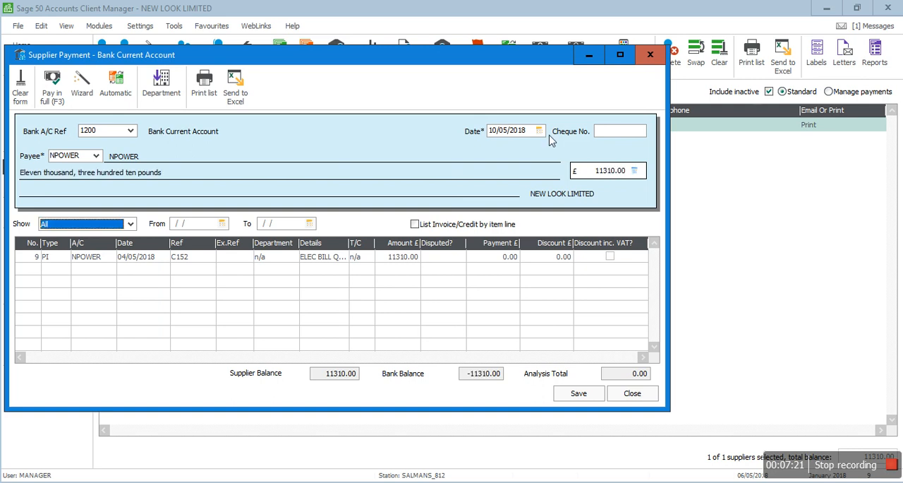
- Pay invoice C152 in full without a discount, and save and close the supplier payment
{"action": "left_click", "coordinate": [494, 256]}
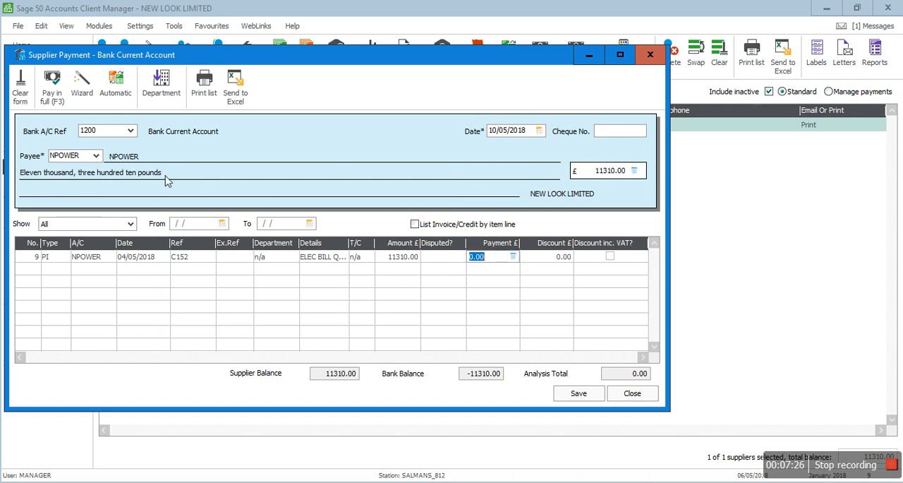
{"action": "left_click", "coordinate": [55, 96]}
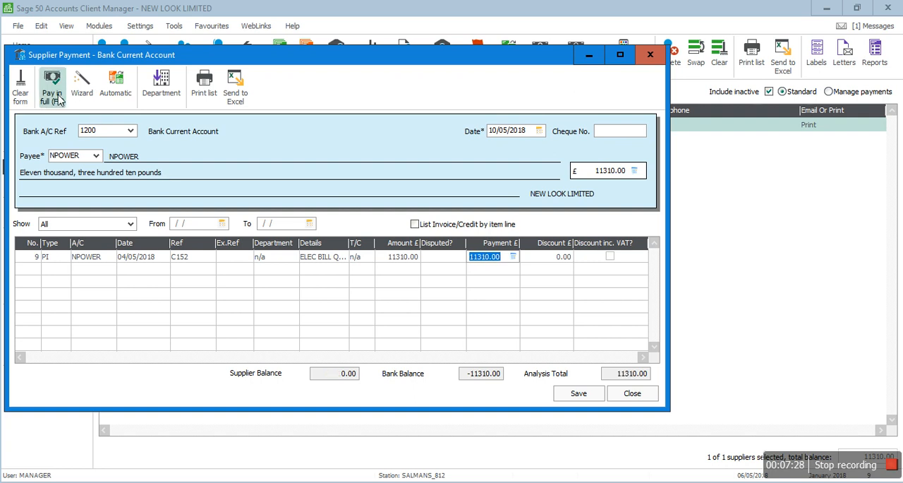
{"action": "key", "text": "Tab"}
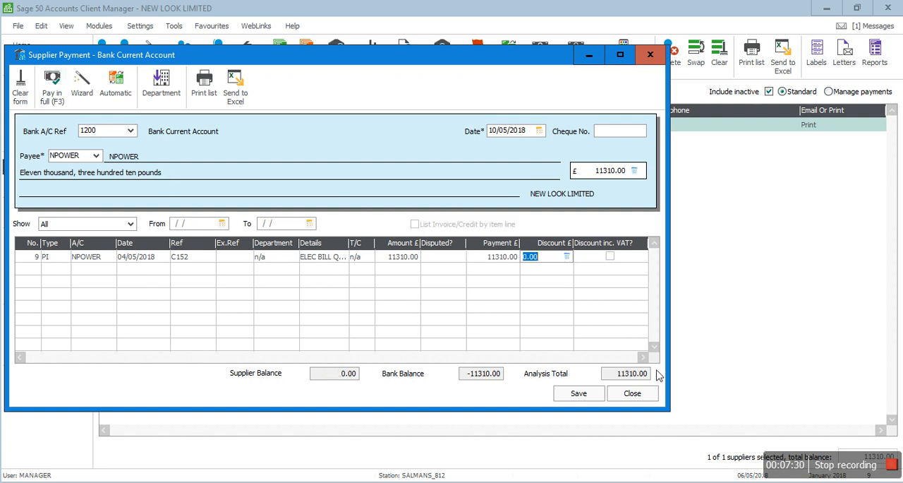
{"action": "left_click", "coordinate": [569, 395]}
{"action": "left_click", "coordinate": [631, 394]}
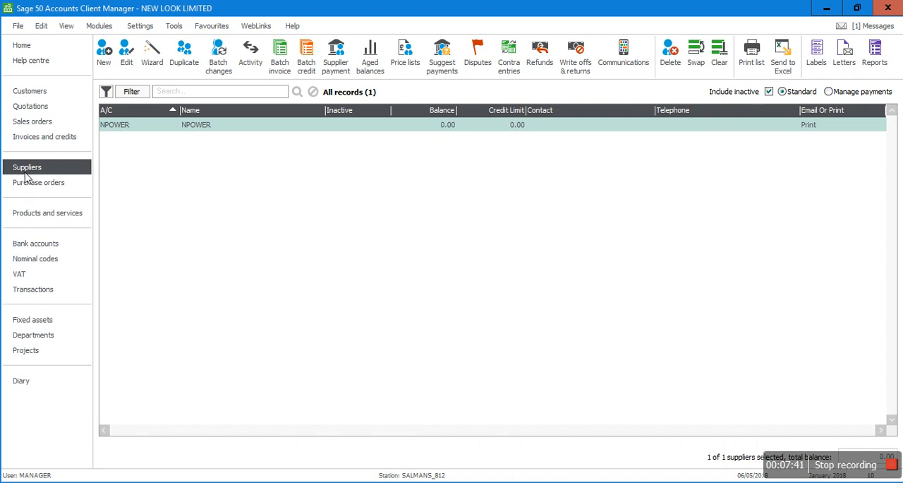
- Check the bank accounts list, and preview the Profit and Loss report for the period February 2018 to February 2018
{"action": "left_click", "coordinate": [32, 245]}
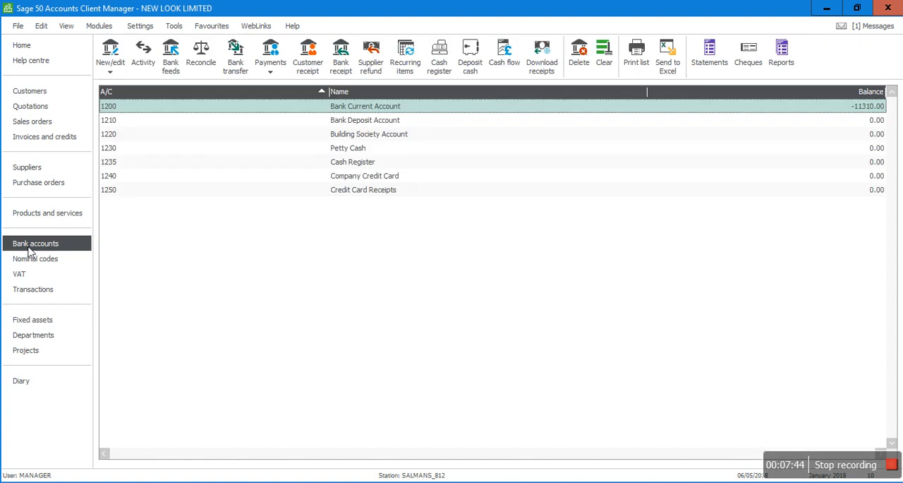
{"action": "left_click", "coordinate": [35, 261]}
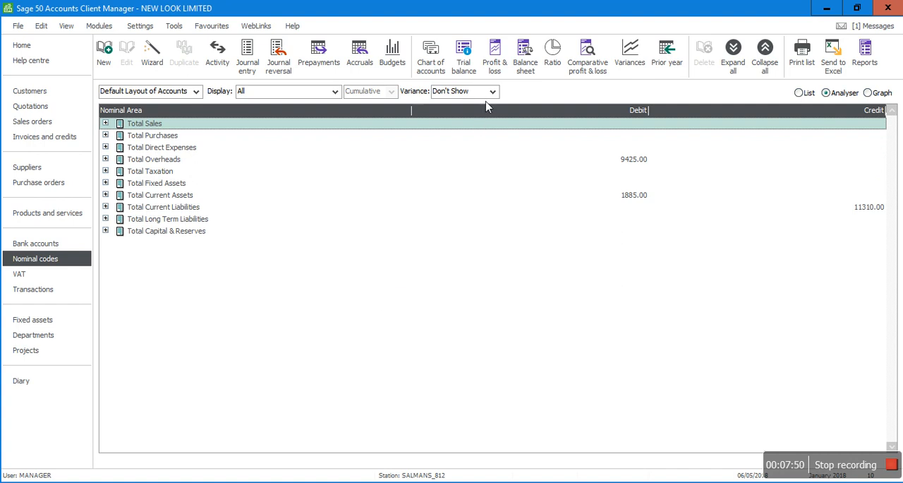
{"action": "left_click", "coordinate": [495, 58]}
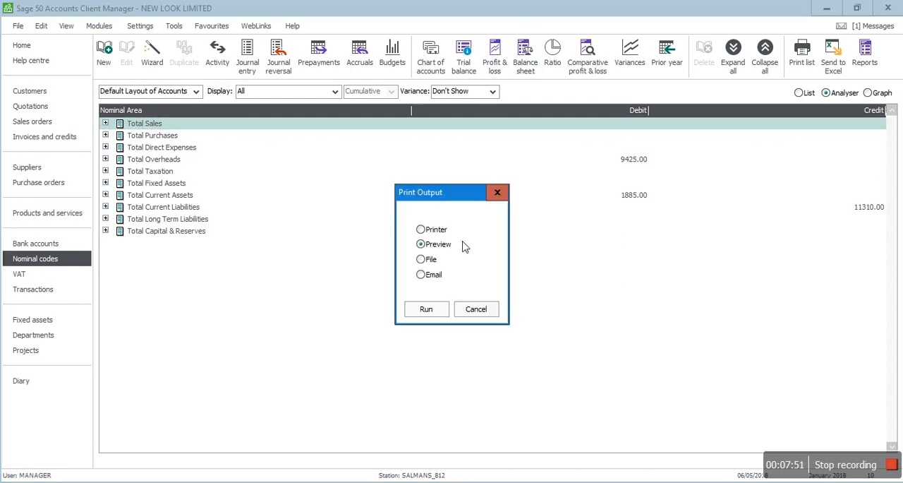
{"action": "left_click", "coordinate": [424, 311]}
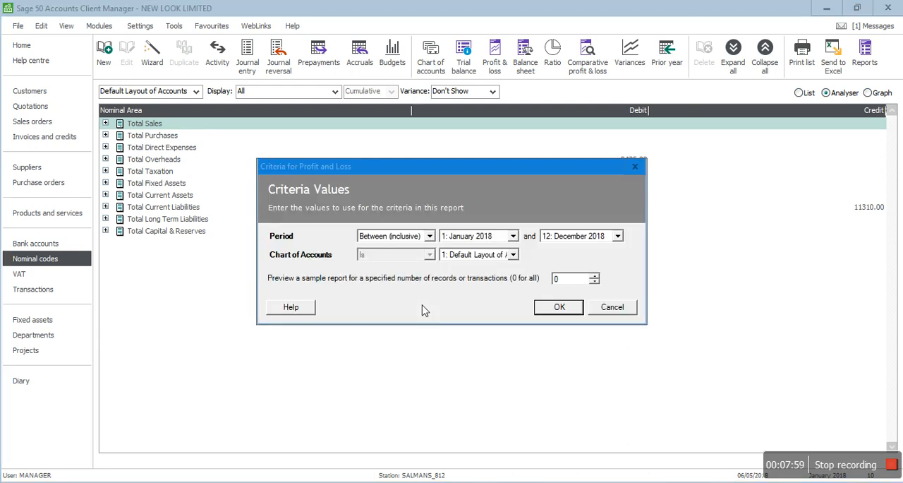
{"action": "left_click", "coordinate": [513, 236]}
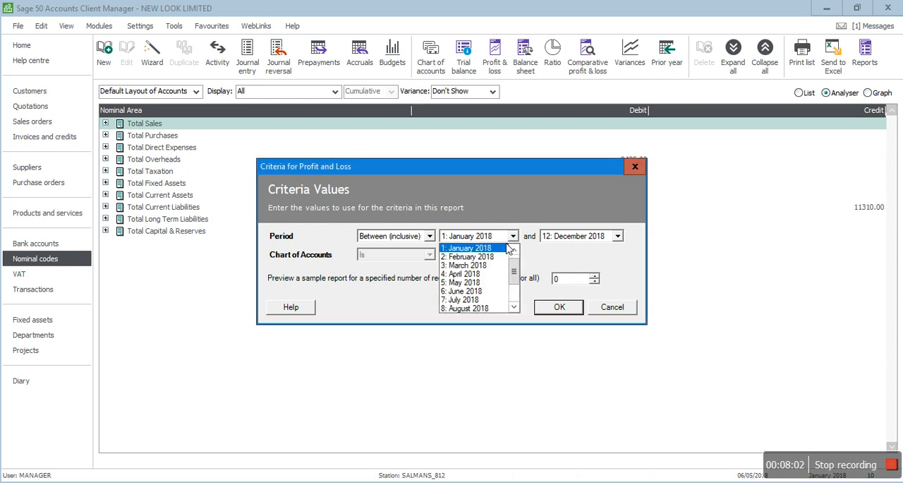
{"action": "left_click", "coordinate": [487, 261]}
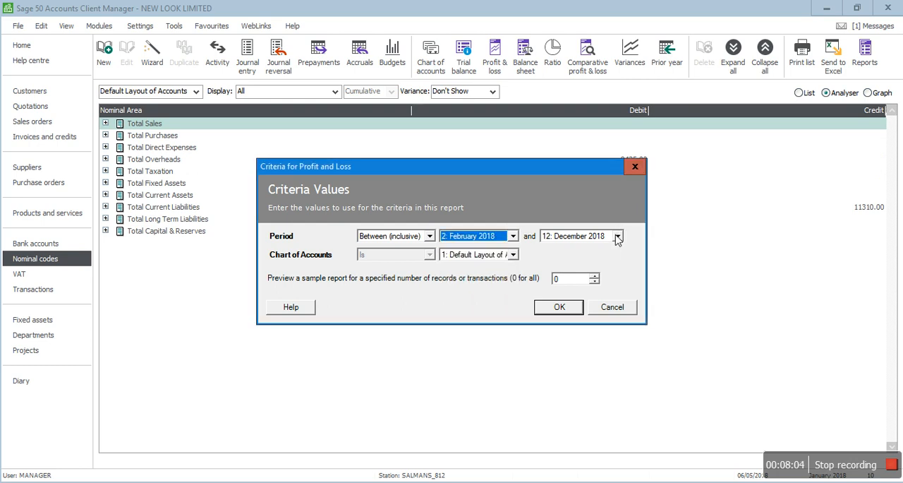
{"action": "left_click", "coordinate": [618, 236]}
{"action": "left_click", "coordinate": [619, 260]}
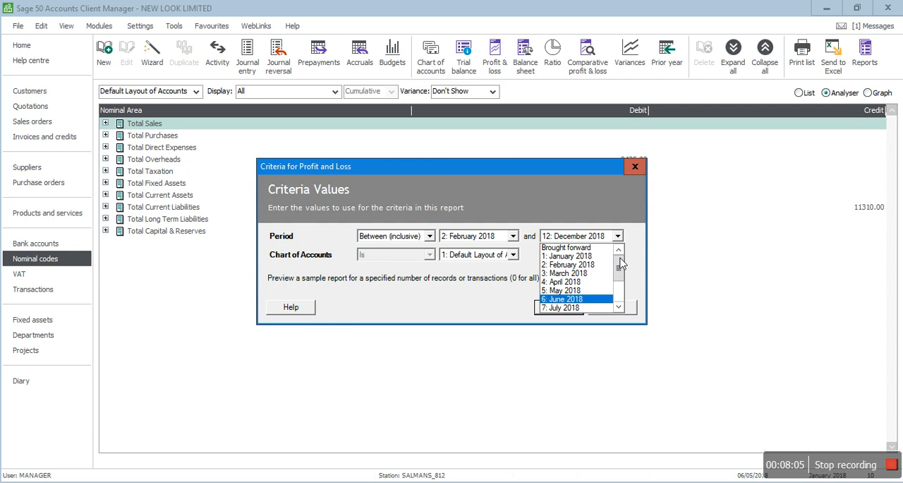
{"action": "left_click", "coordinate": [567, 266]}
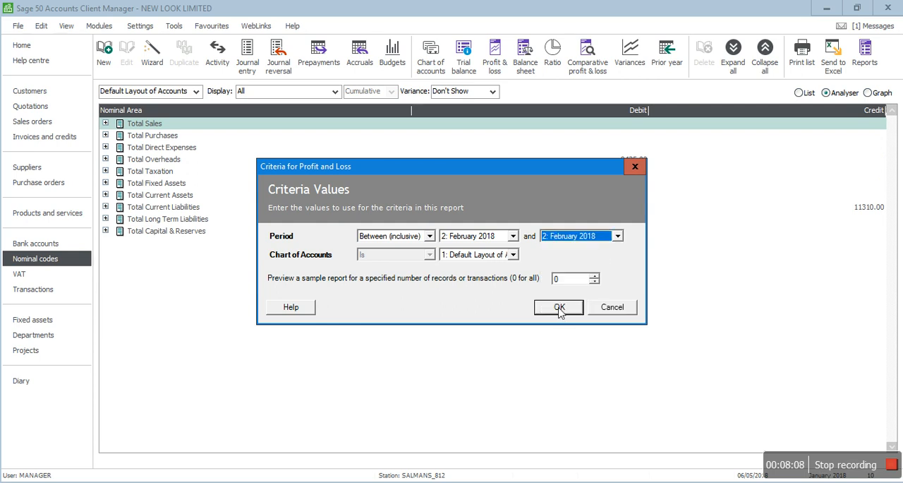
{"action": "left_click", "coordinate": [562, 310]}
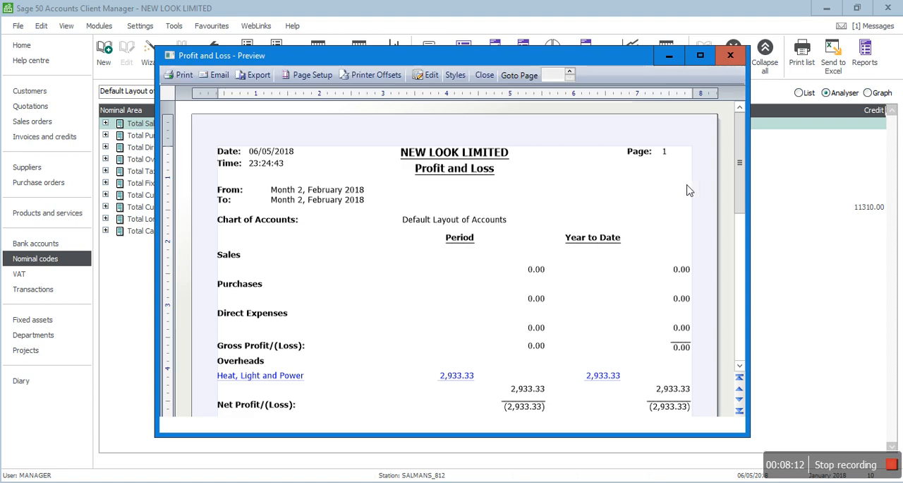
- Review the February Profit and Loss report from its header to the net profit line, and close the preview
{"action": "left_click_drag", "start_coordinate": [742, 141], "coordinate": [746, 172]}
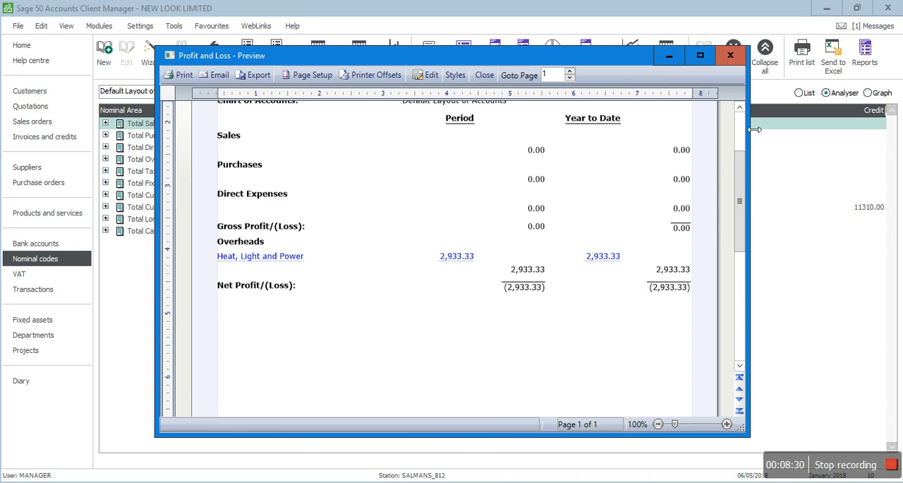
{"action": "left_click_drag", "start_coordinate": [740, 173], "coordinate": [739, 144]}
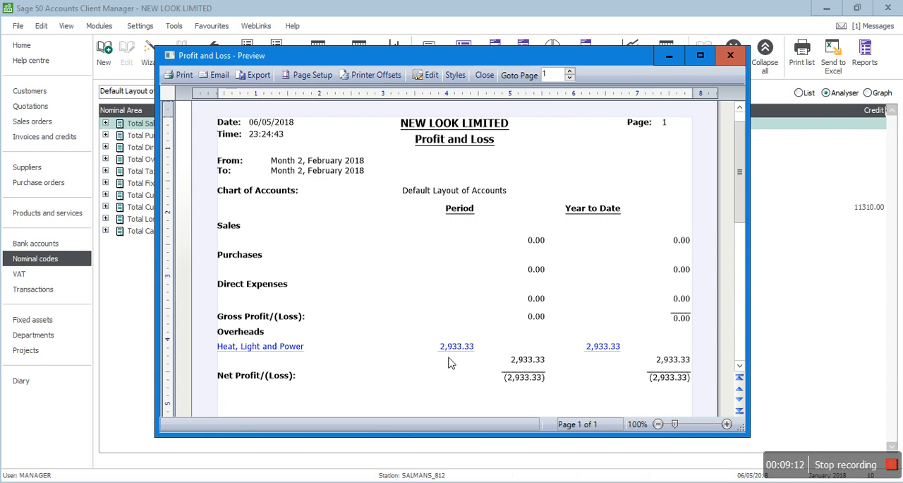
{"action": "left_click_drag", "start_coordinate": [740, 151], "coordinate": [741, 195]}
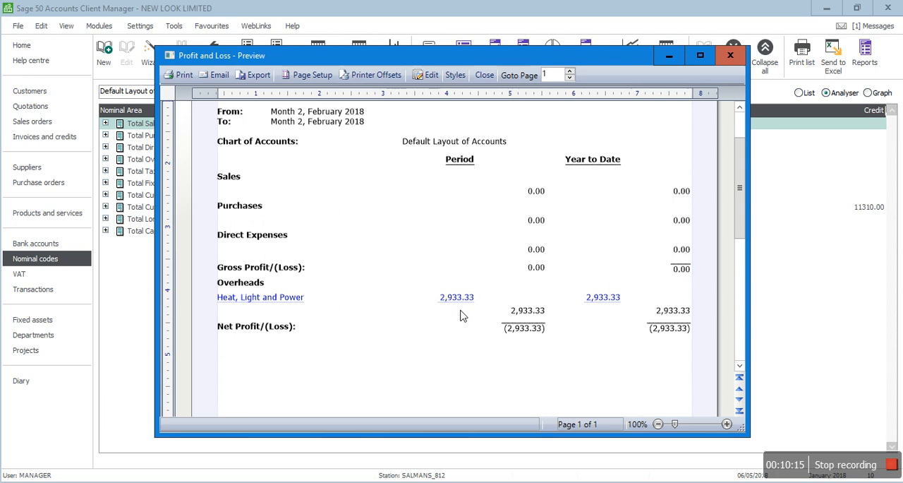
{"action": "left_click", "coordinate": [730, 56]}
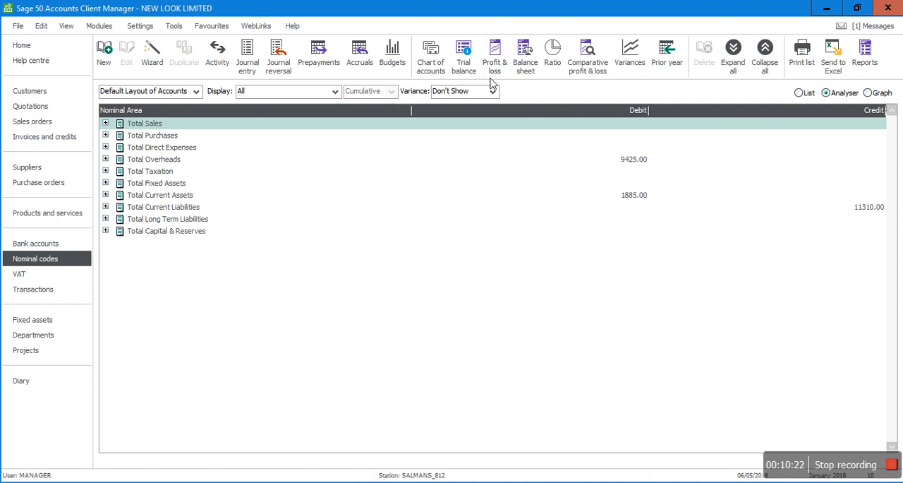
- Preview the Profit and Loss report for the period May 2018 to May 2018 with the default chart of accounts
{"action": "left_click", "coordinate": [496, 69]}
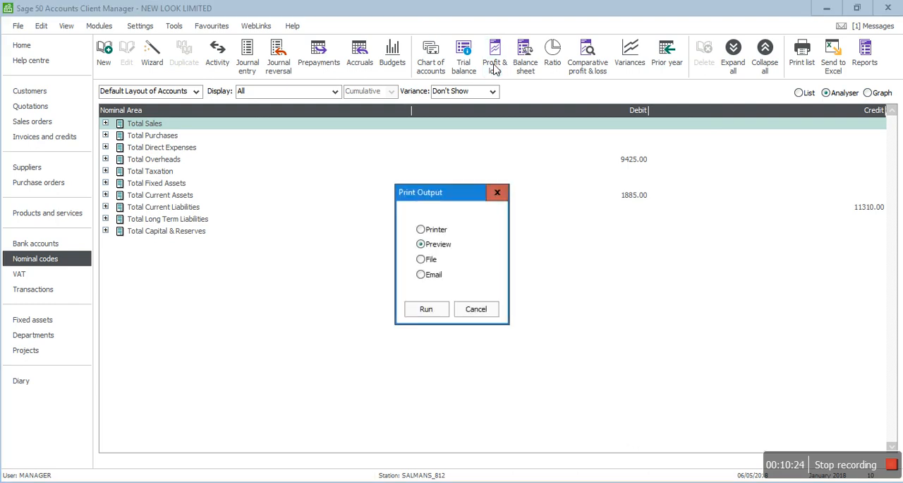
{"action": "left_click", "coordinate": [436, 314]}
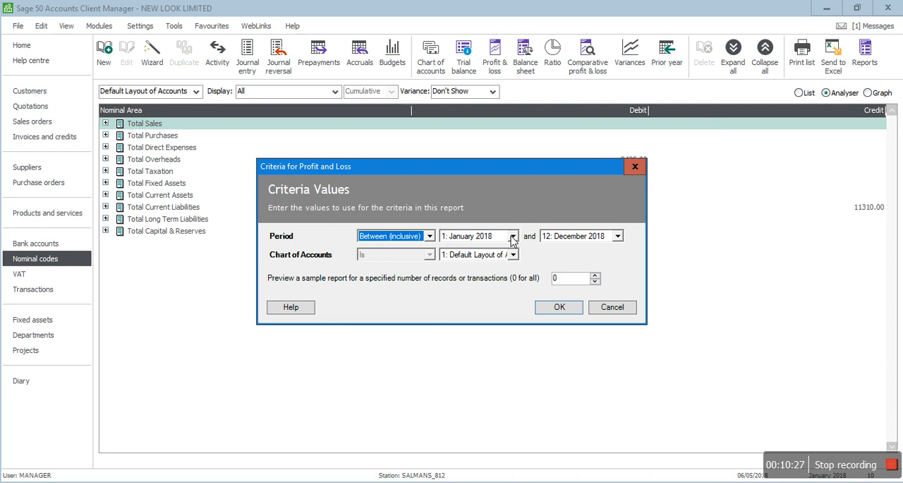
{"action": "left_click", "coordinate": [514, 237]}
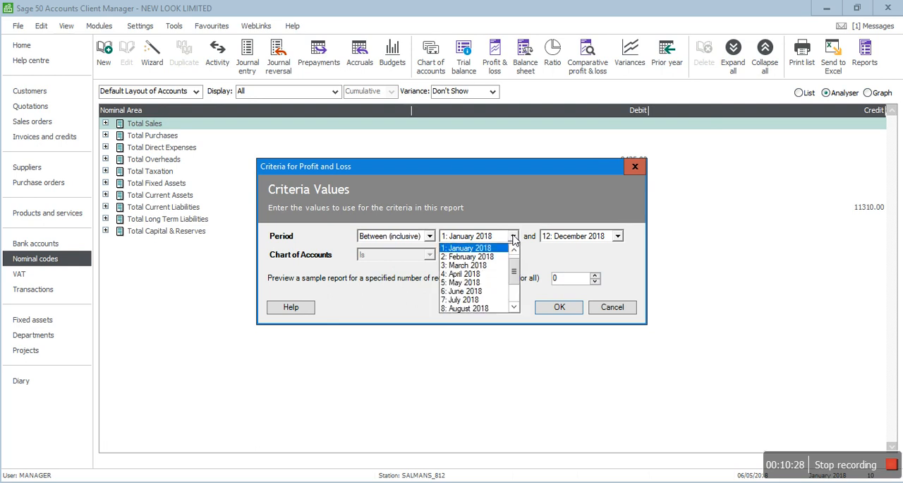
{"action": "left_click", "coordinate": [459, 283]}
{"action": "left_click", "coordinate": [618, 237]}
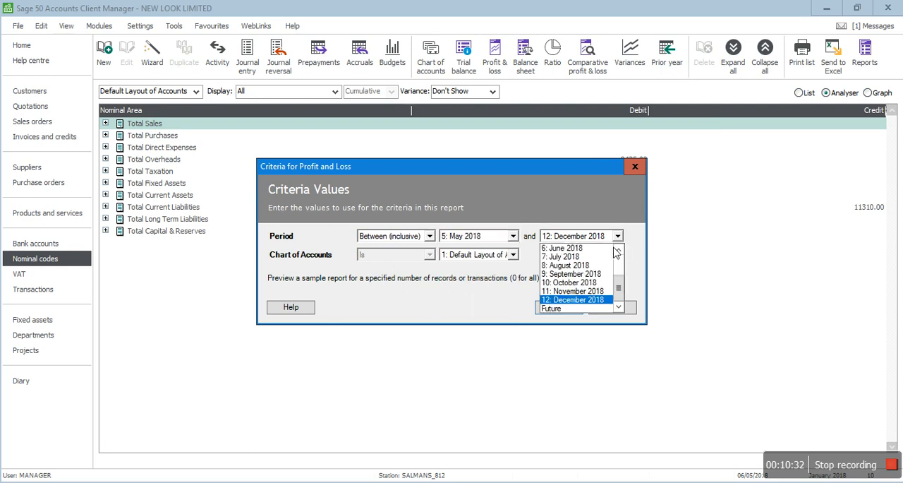
{"action": "left_click", "coordinate": [619, 250]}
{"action": "left_click", "coordinate": [568, 248]}
{"action": "left_click", "coordinate": [558, 307]}
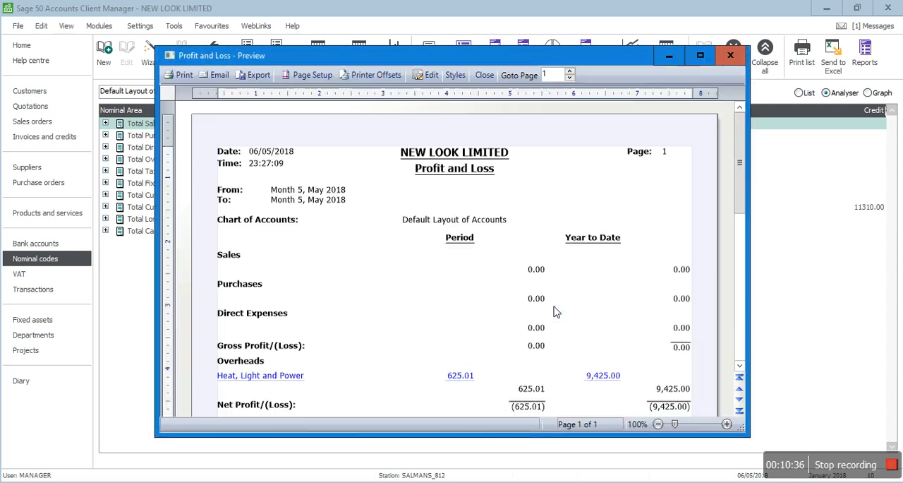
- Drill down from Heat, Light and Power to the May transactions of nominal code 7200 Electricity, examine them, and close the preview
{"action": "left_click", "coordinate": [739, 367]}
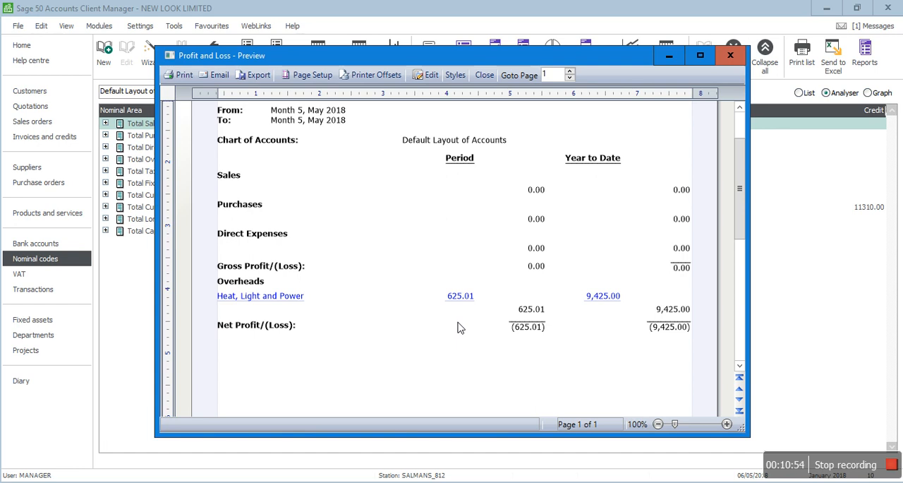
{"action": "left_click", "coordinate": [254, 297]}
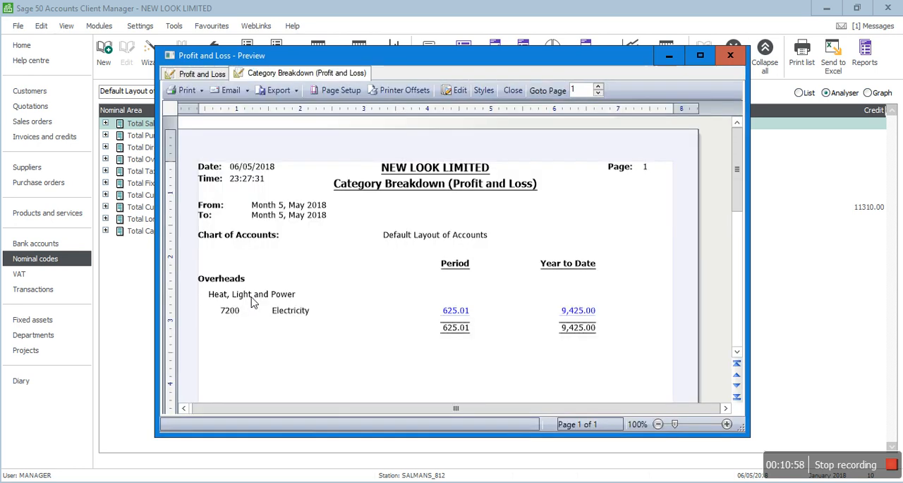
{"action": "left_click", "coordinate": [456, 314]}
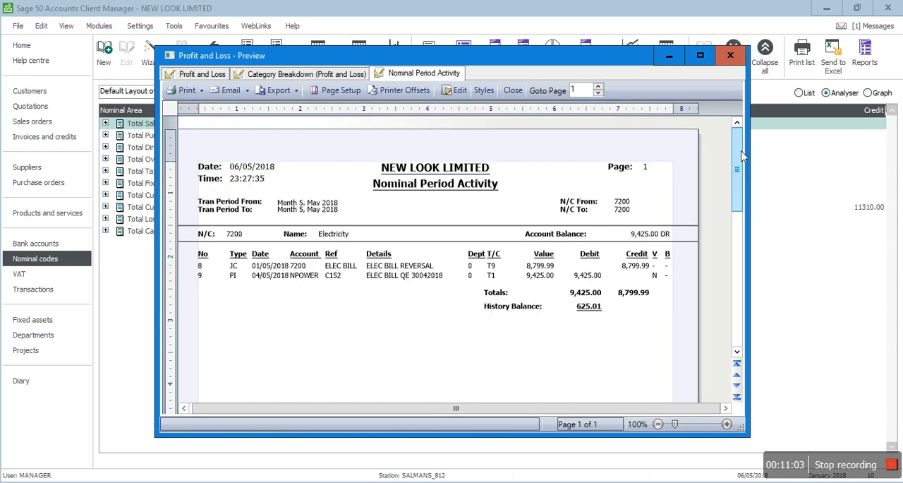
{"action": "left_click_drag", "start_coordinate": [740, 155], "coordinate": [738, 165]}
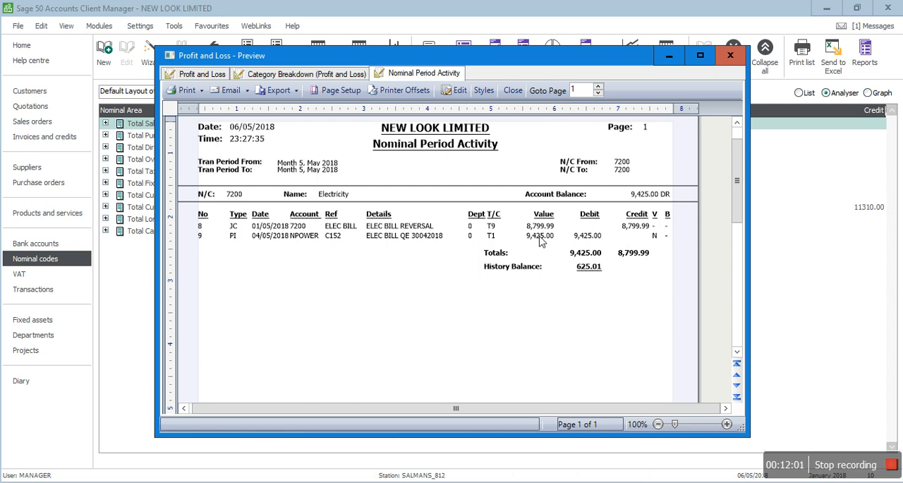
{"action": "left_click", "coordinate": [730, 55]}
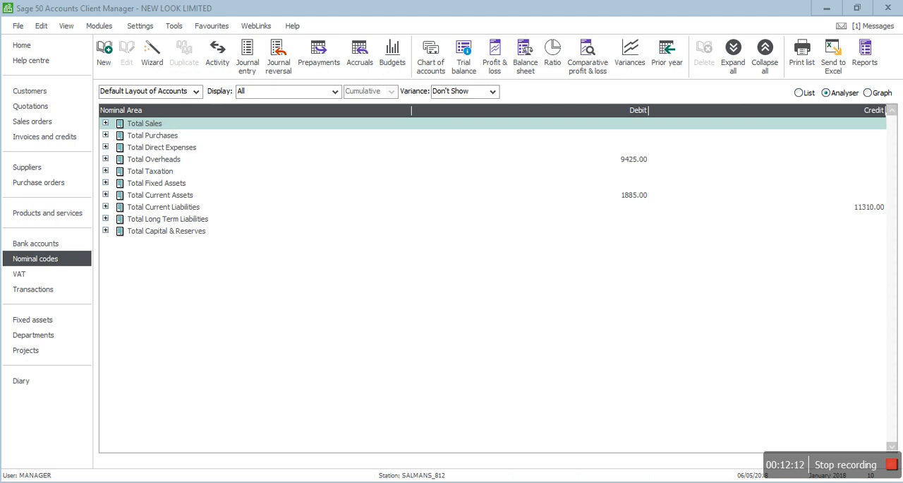
- Switch to ACCRUALS.pdf in Adobe Acrobat Reader and view the end of its last page
{"action": "key", "text": "alt+Tab"}
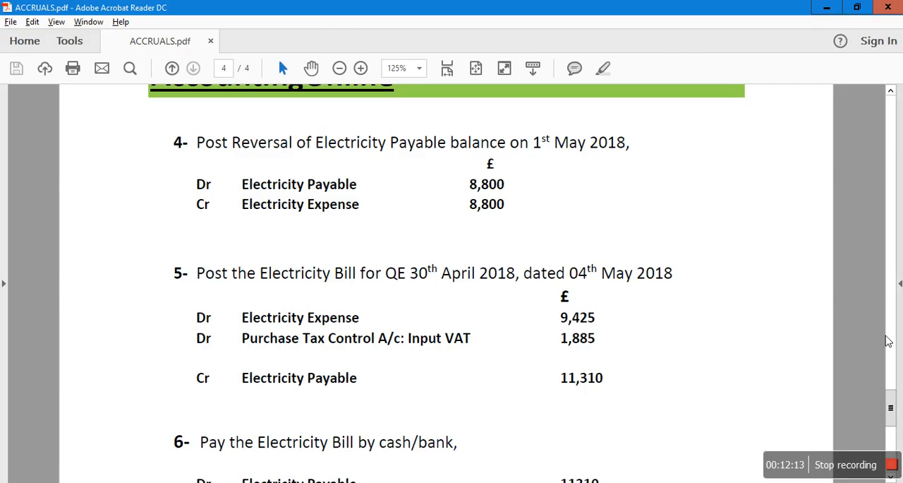
{"action": "left_click_drag", "start_coordinate": [890, 407], "coordinate": [891, 445]}
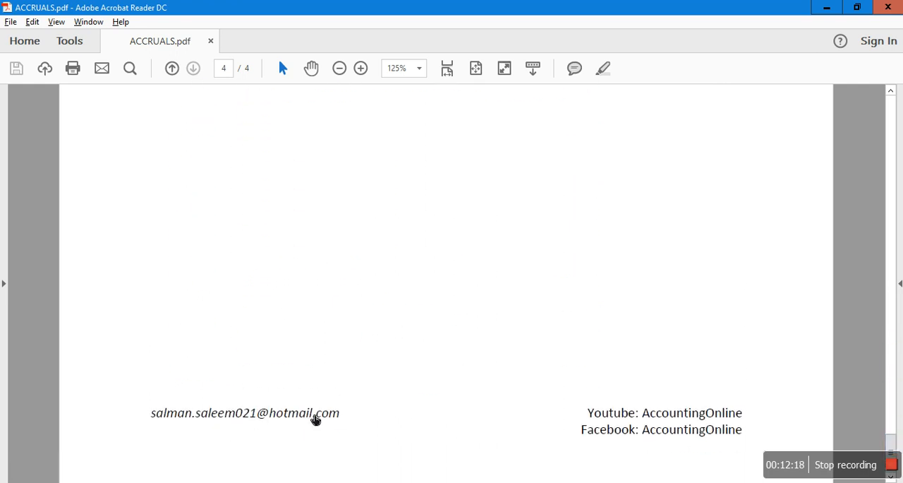